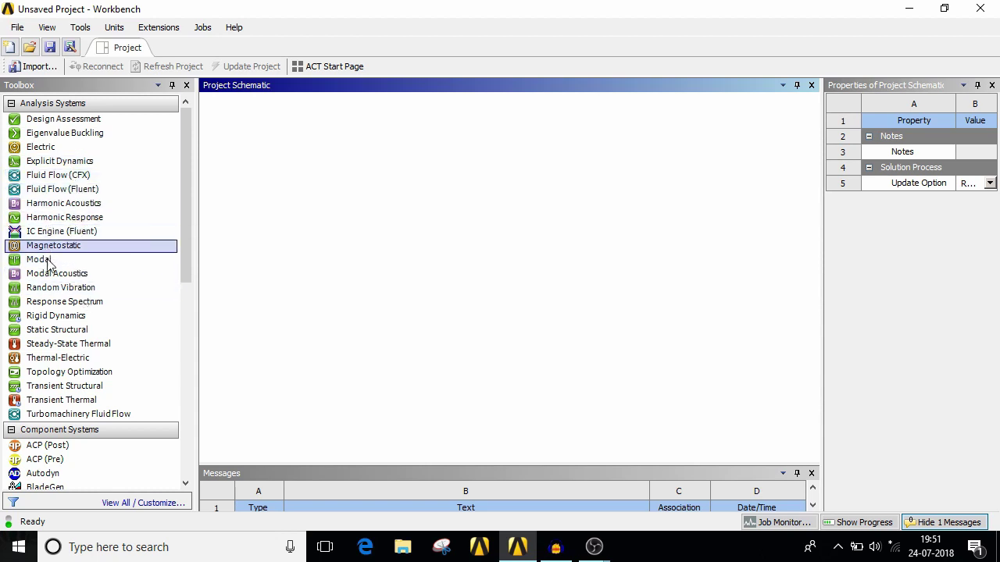
Step: Leave only the Analysis Systems toolbox group expanded and add a Static Structural system to the project schematic
left_click(11, 103)
left_click(11, 120)
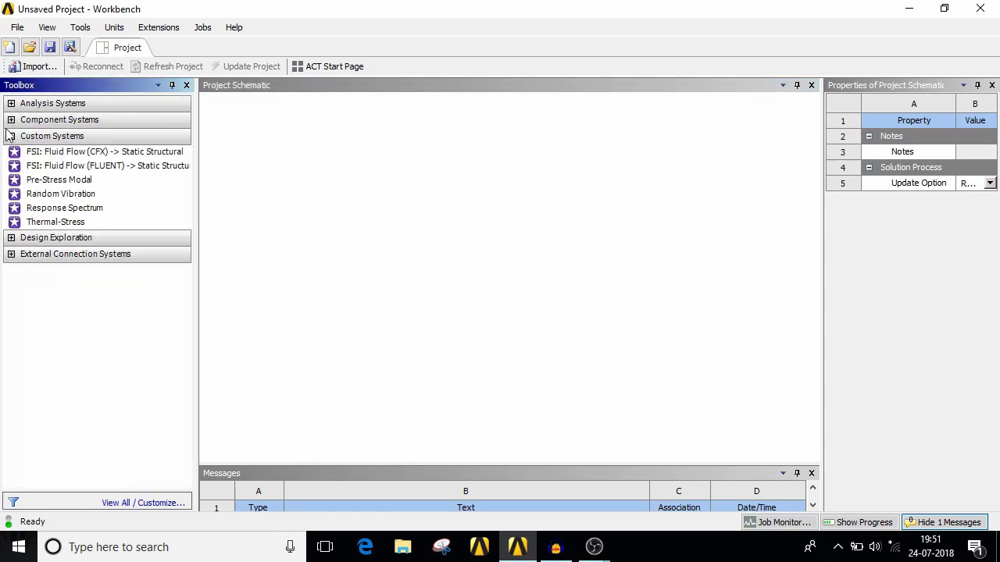
left_click(11, 136)
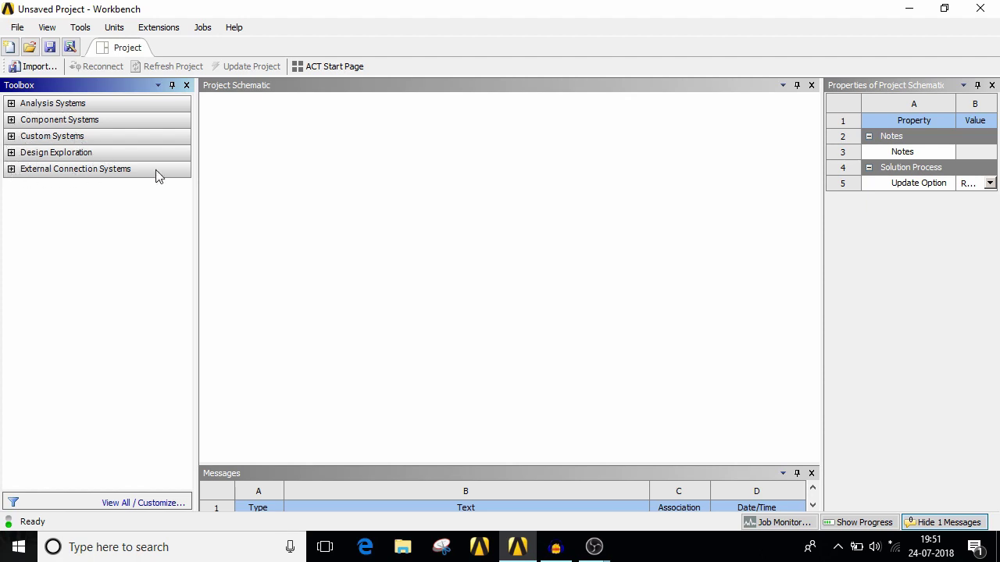
left_click(12, 105)
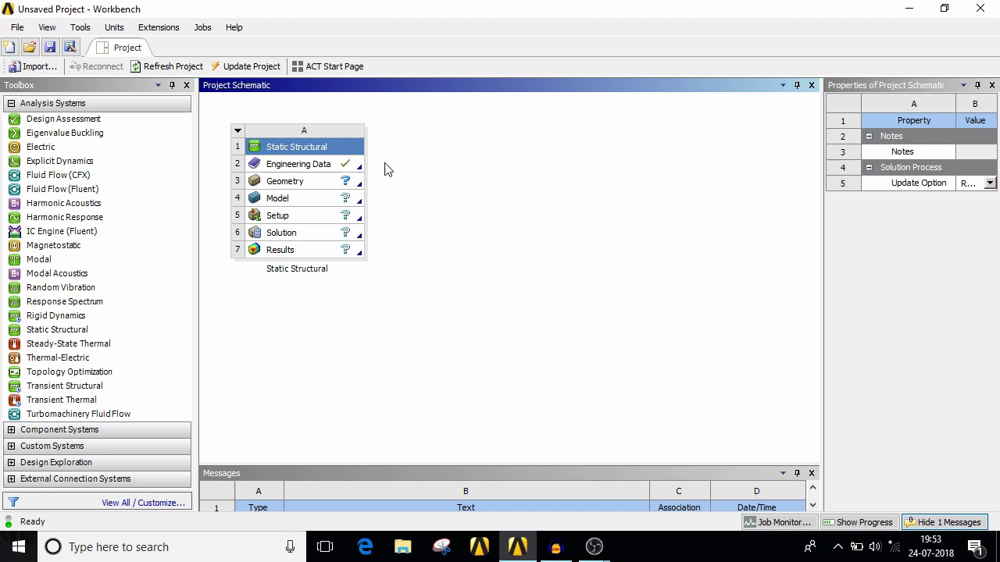
Step: Go through the Static Structural system's cells one by one, from Engineering Data to Results
left_click(281, 165)
left_click(289, 181)
left_click(294, 200)
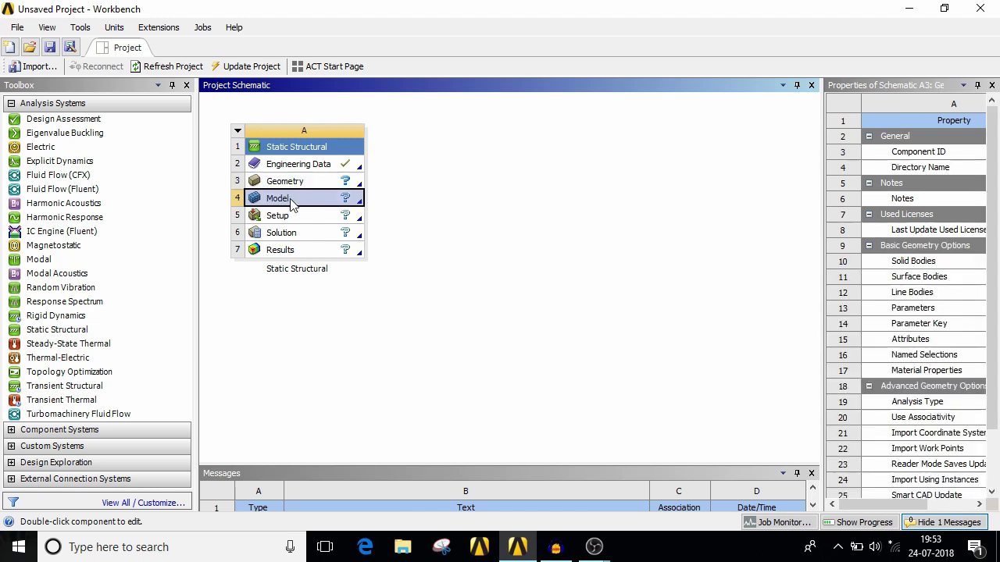
left_click(299, 219)
left_click(297, 232)
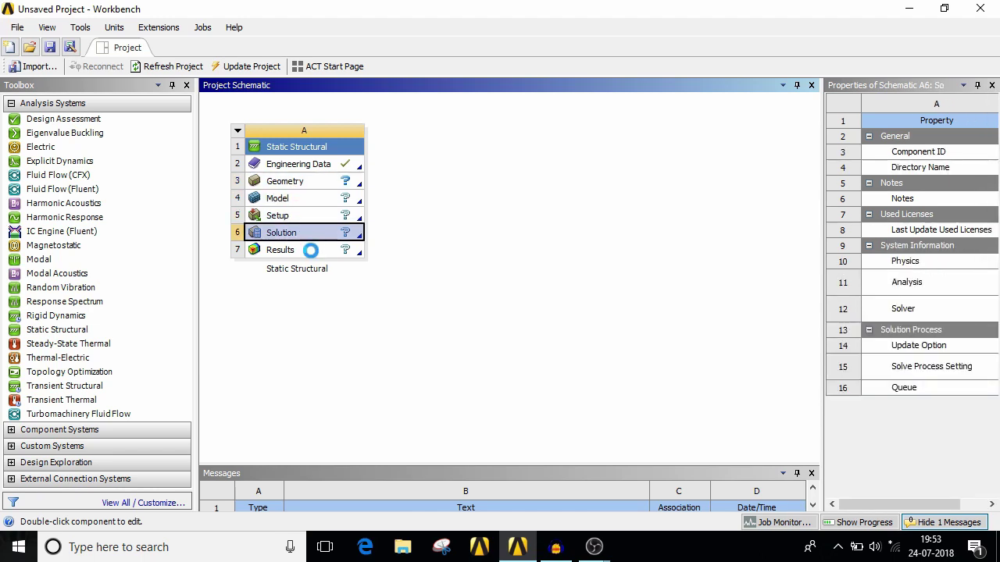
left_click(313, 249)
left_click(405, 171)
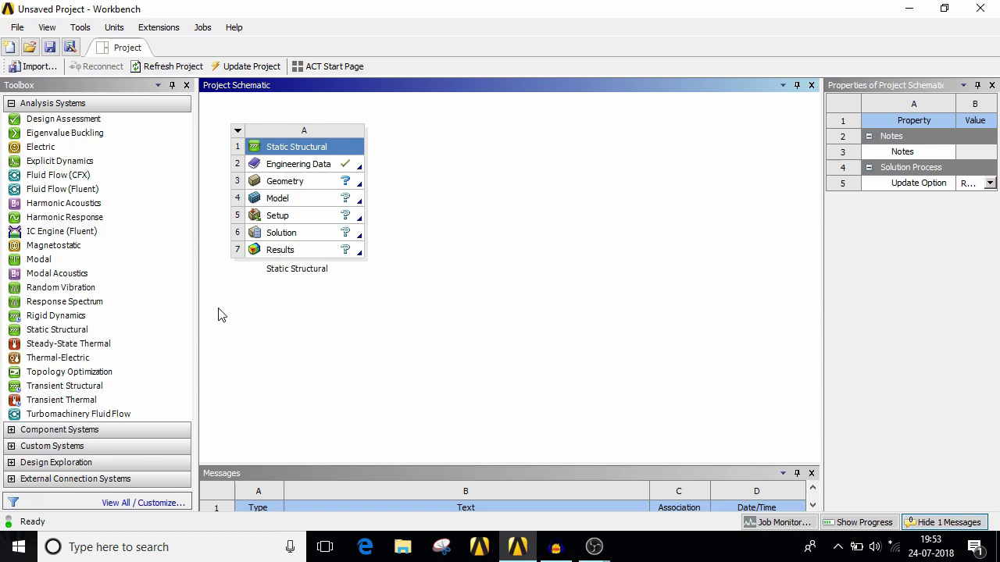
Step: Read the quick help on the status of the Engineering Data, Geometry and Model cells
left_click(283, 169)
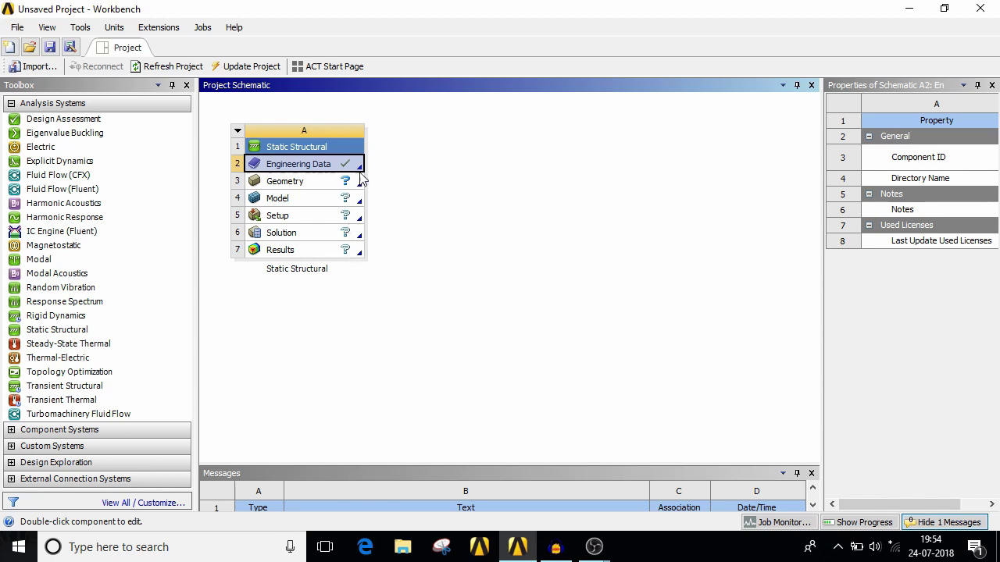
mouse_move(360, 171)
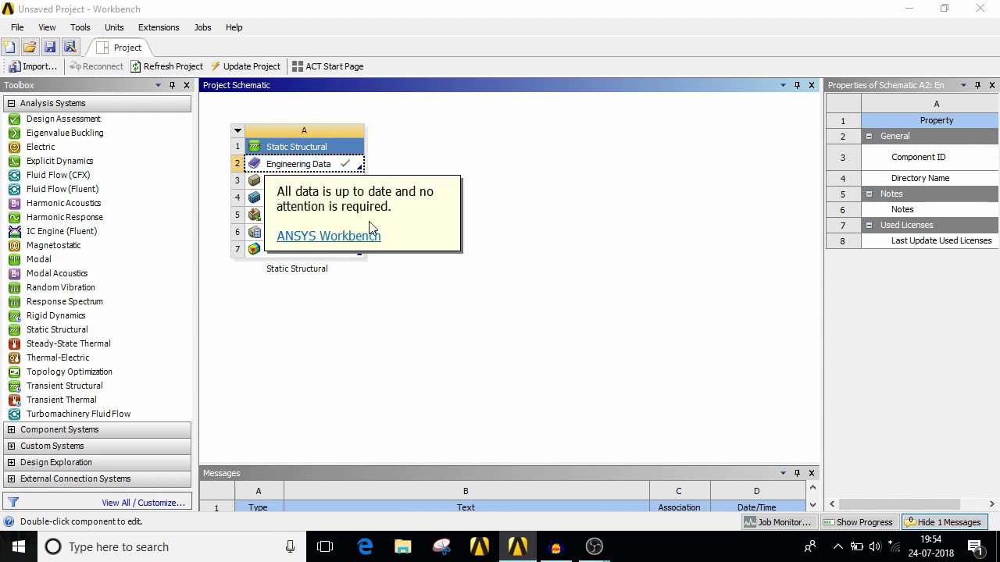
left_click(407, 167)
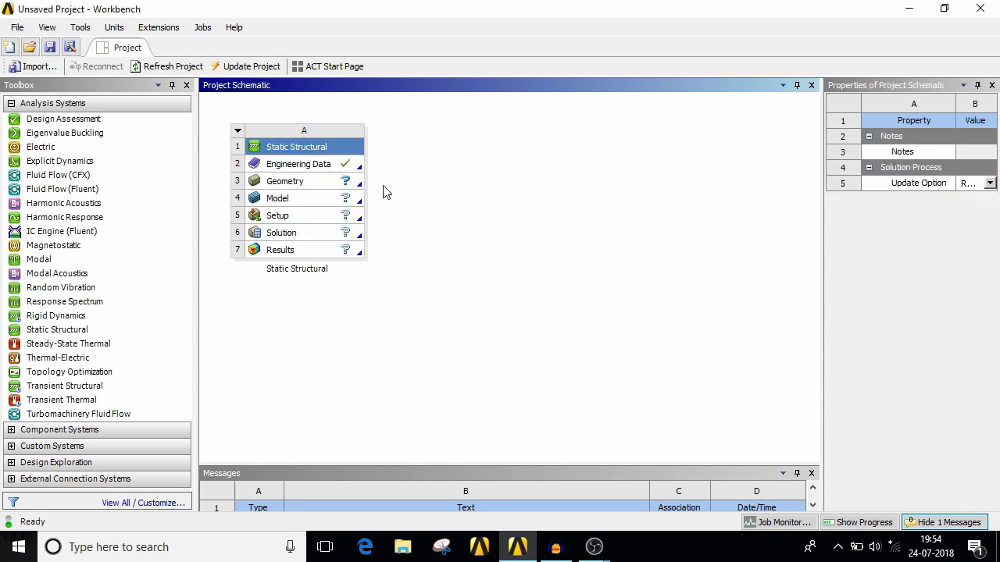
left_click(361, 185)
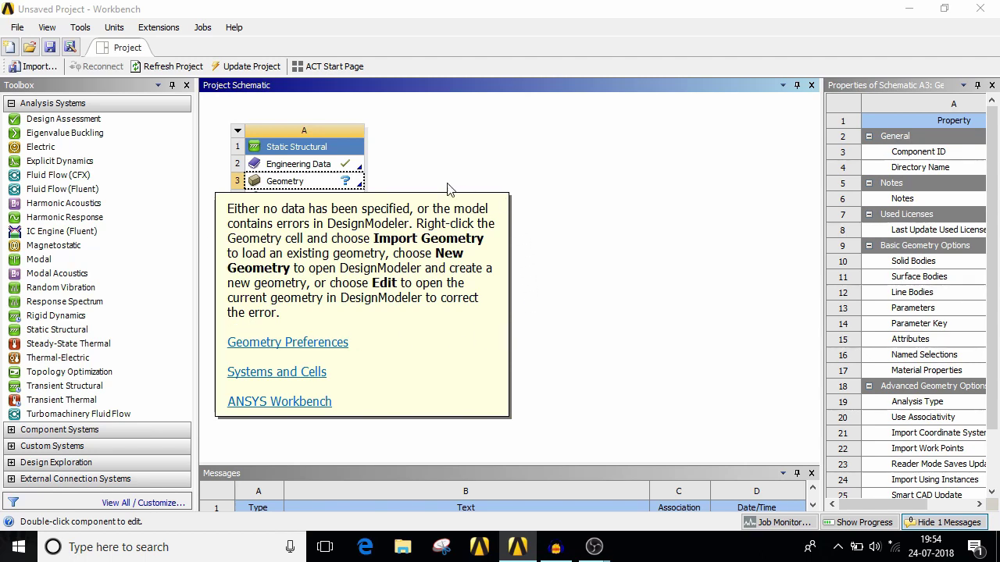
left_click(227, 202)
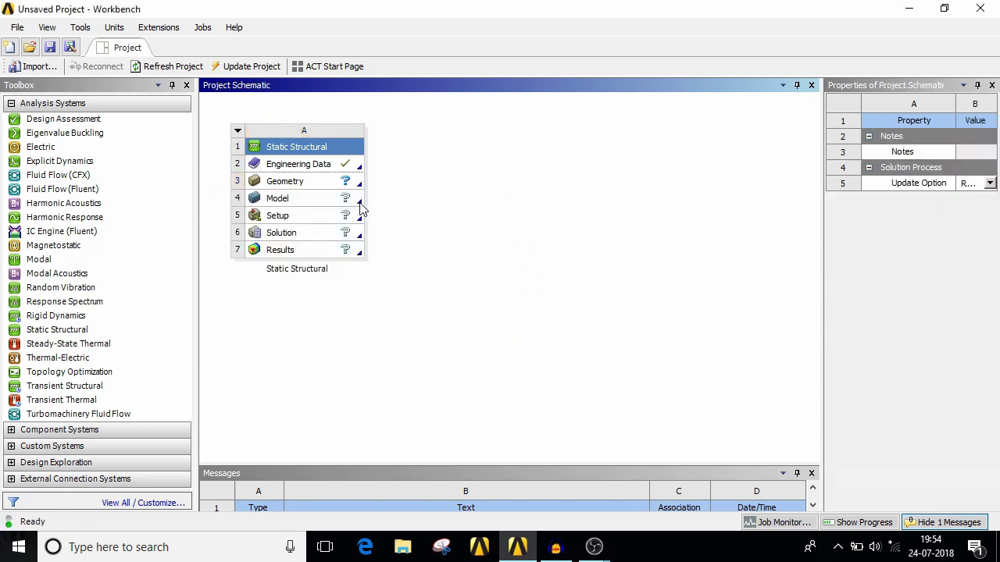
left_click(248, 199)
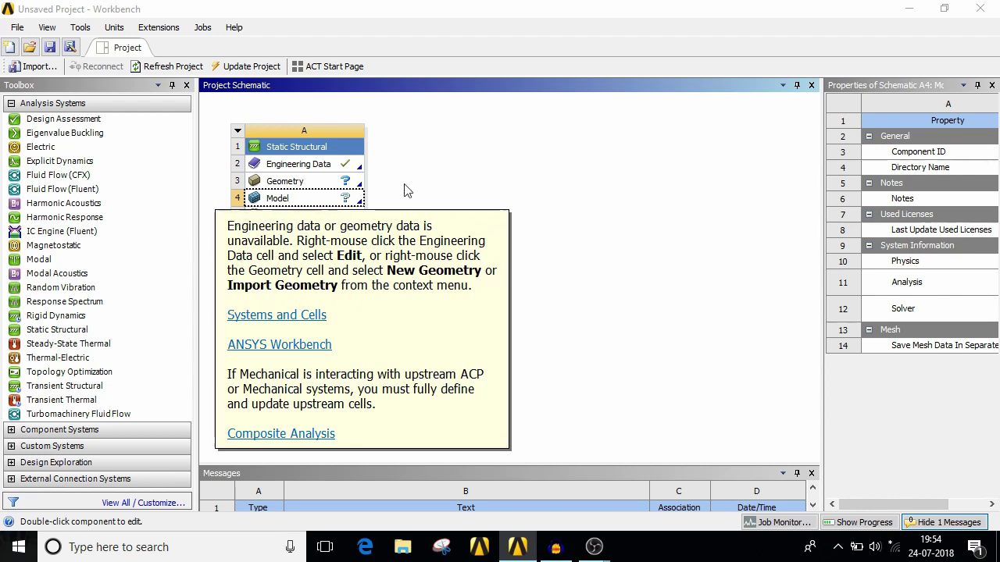
left_click(453, 180)
left_click(296, 170)
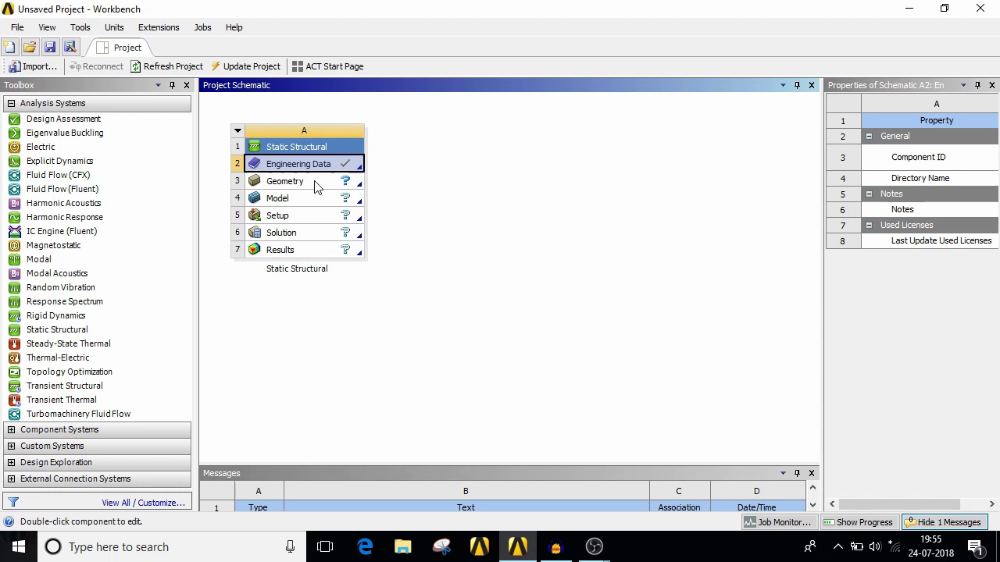
left_click(289, 190)
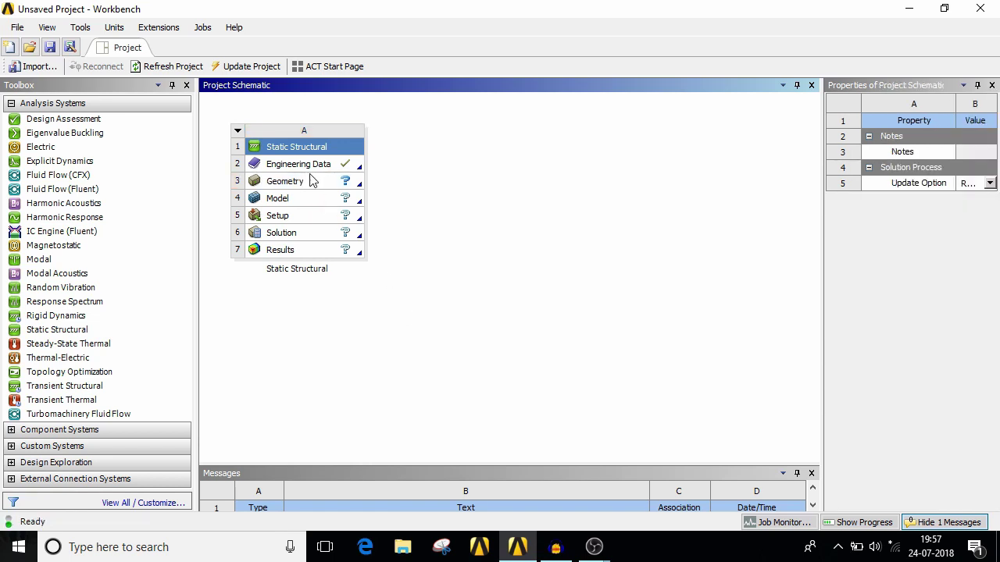
Step: Import beam.stp from the creo working directory folder as the geometry of the Static Structural system
left_click(313, 183)
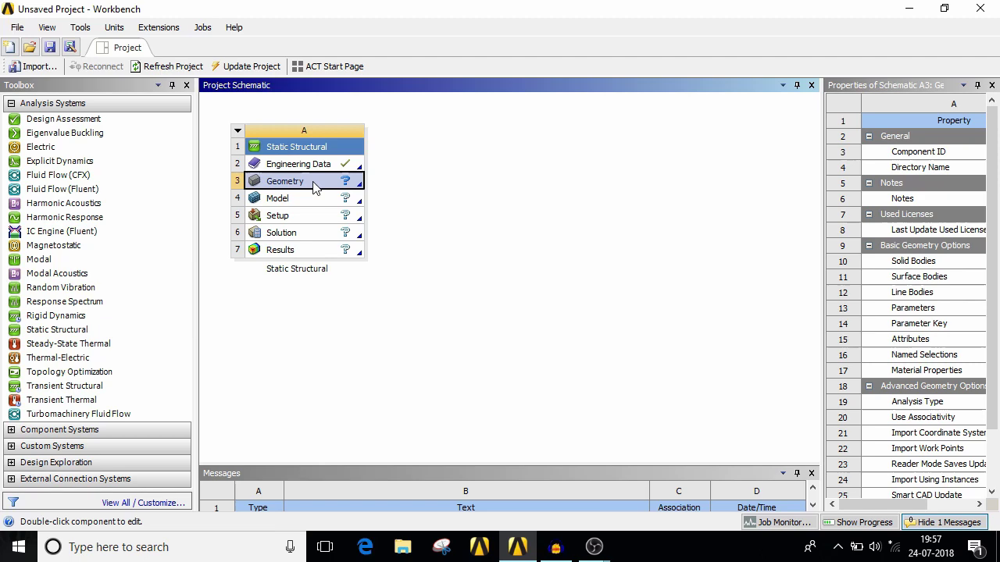
right_click(313, 186)
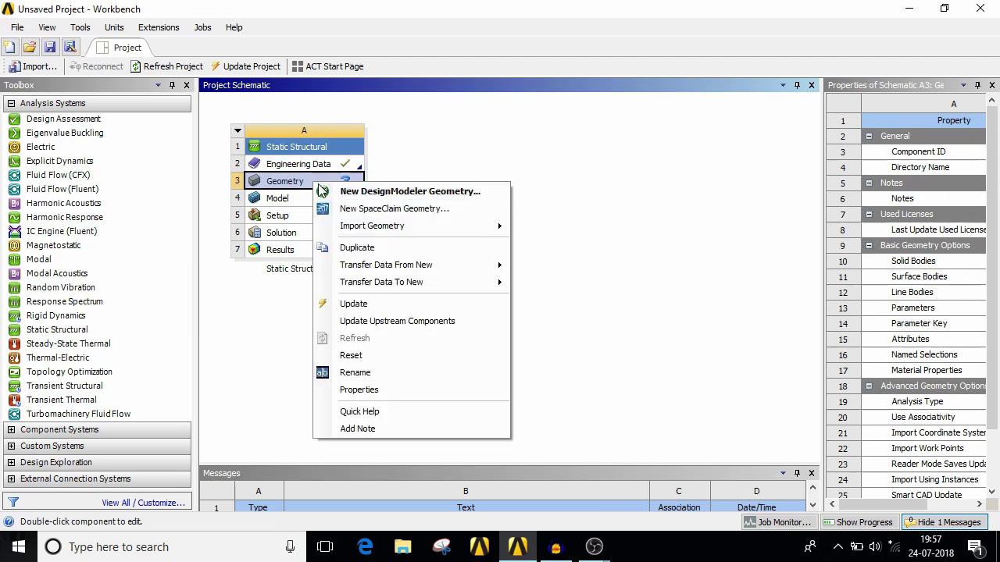
mouse_move(382, 228)
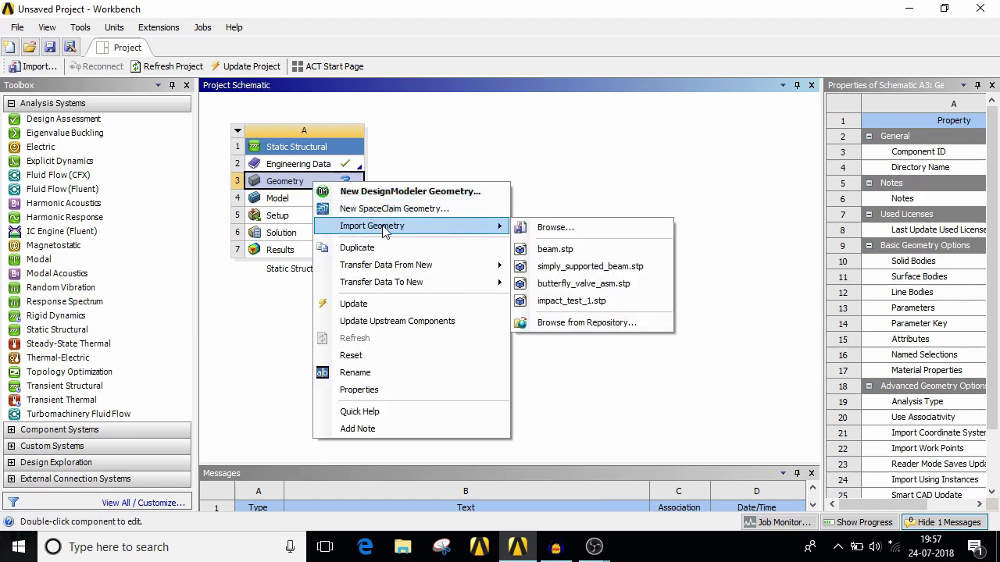
left_click(543, 228)
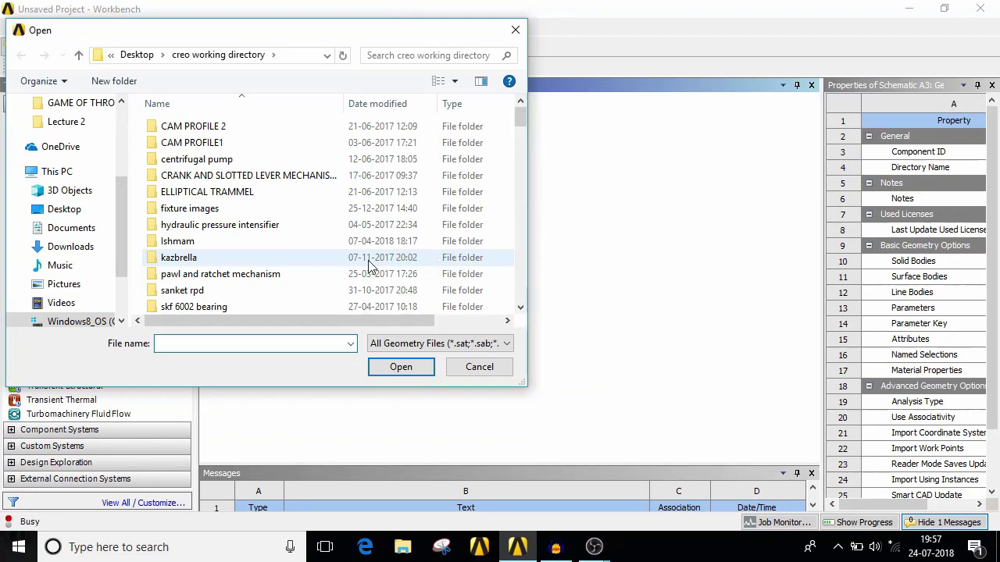
scroll(336, 254, "down", 3)
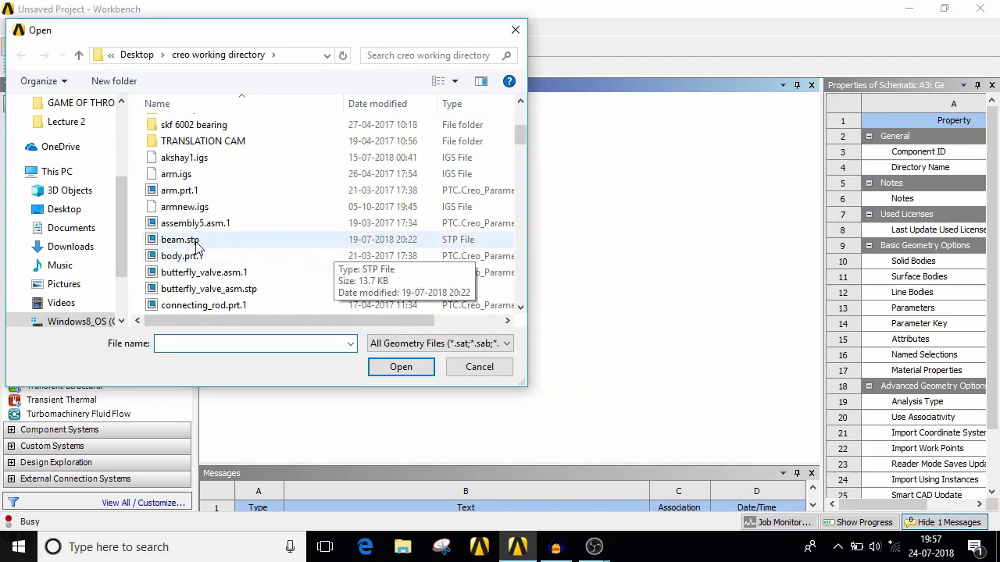
left_click(199, 243)
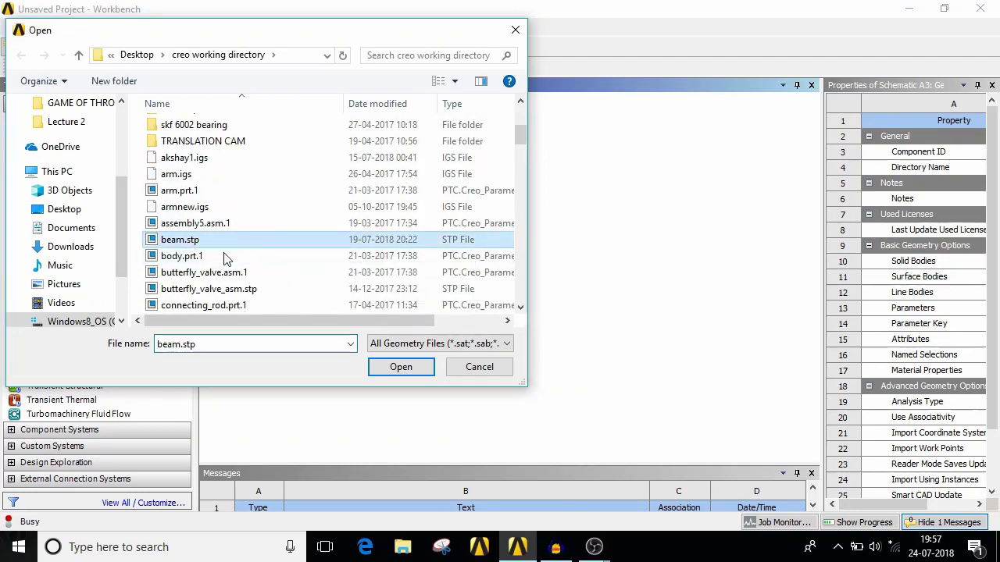
left_click(401, 367)
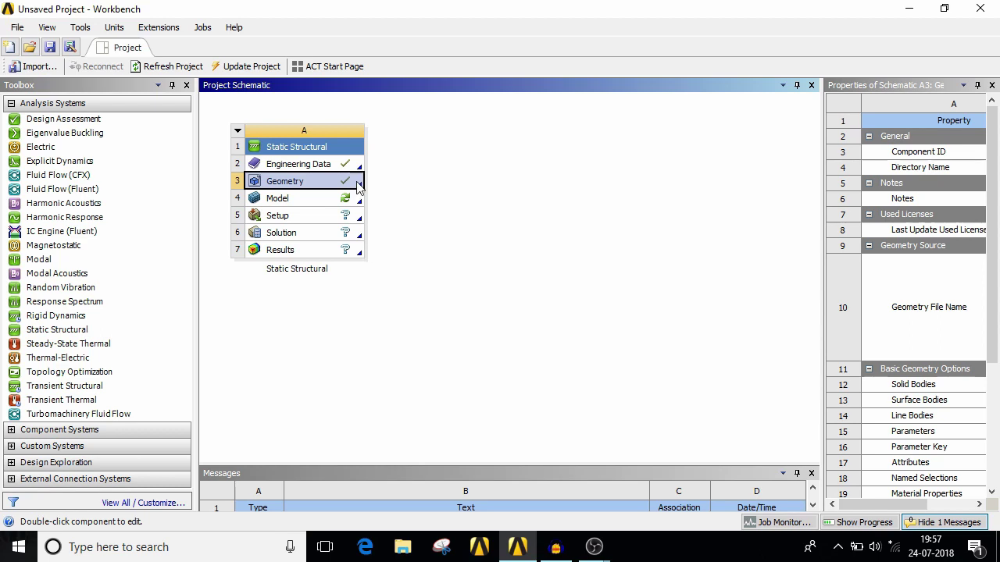
Step: Open the Static Structural system's Model cell in Mechanical
left_click(295, 203)
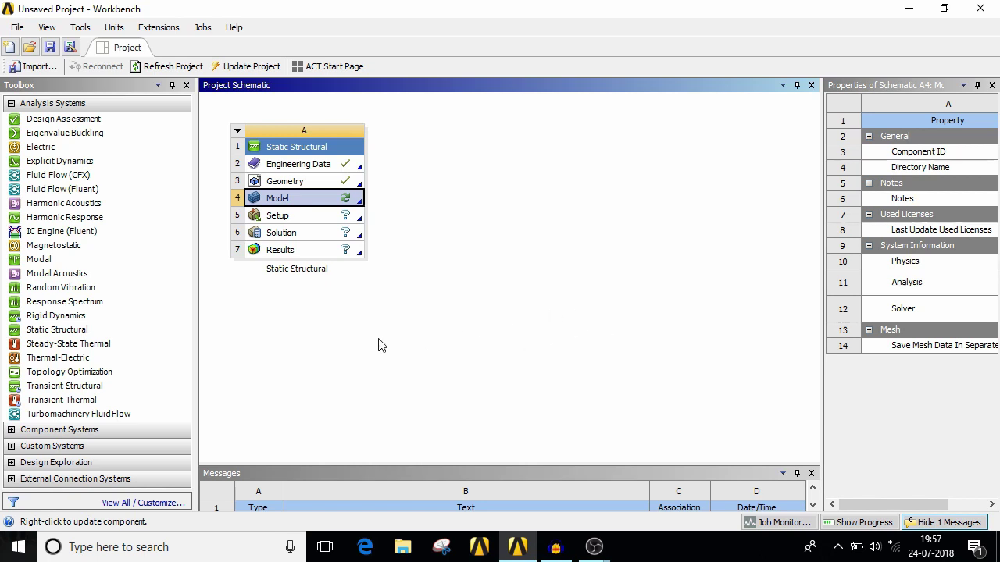
double_click(302, 204)
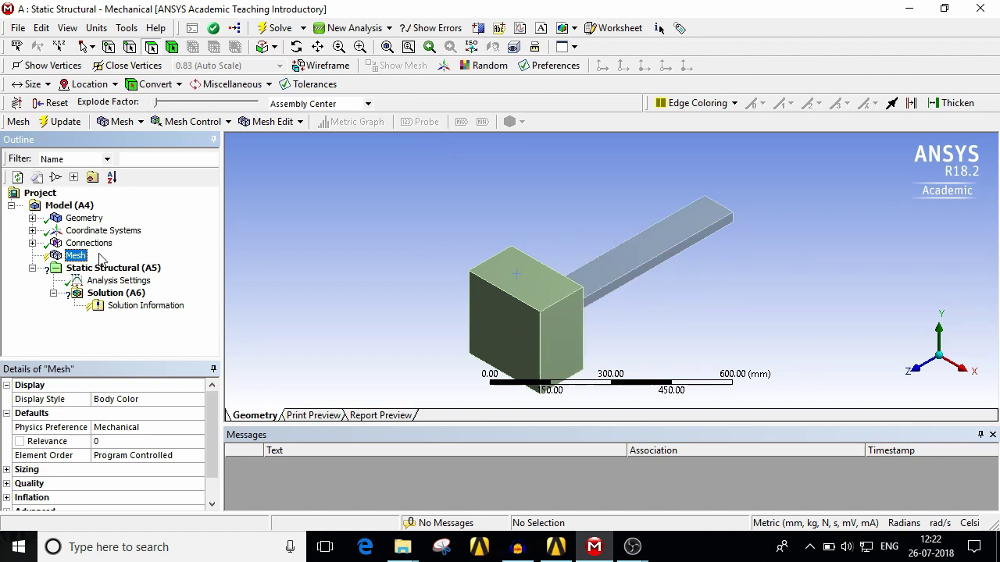
Step: Add a coordinate system with its origin defined by the top face of the large block
left_click(103, 231)
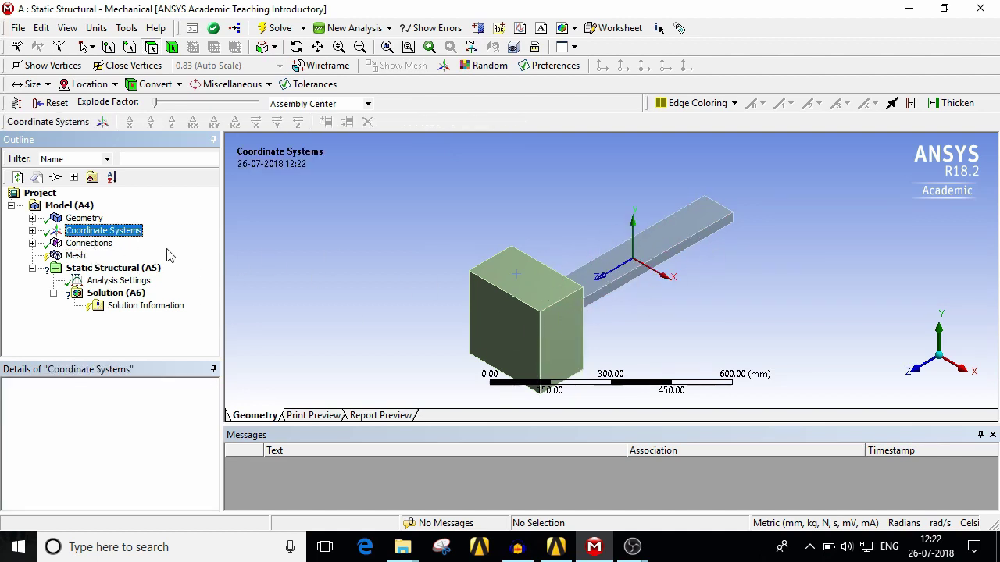
left_click(102, 123)
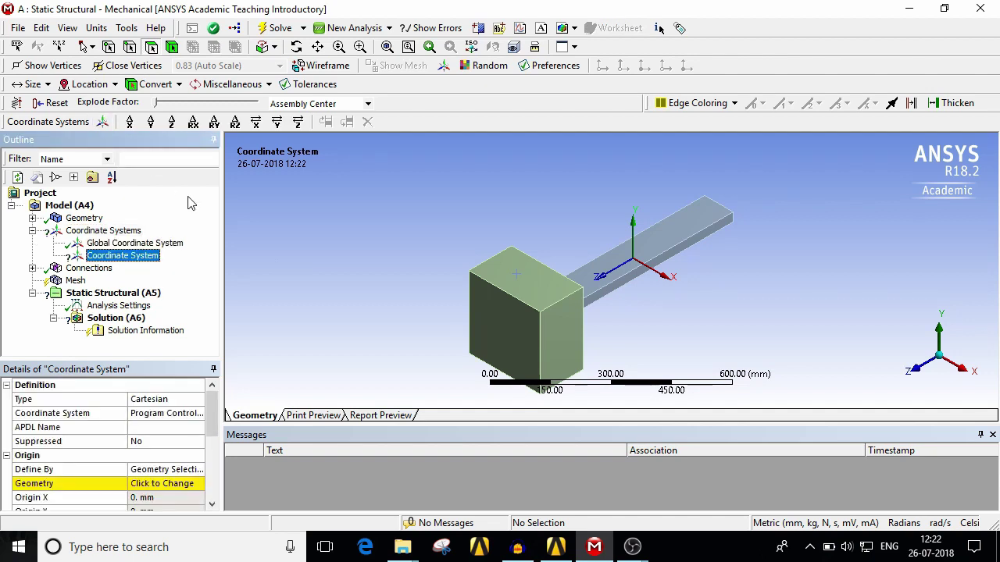
left_click(511, 283)
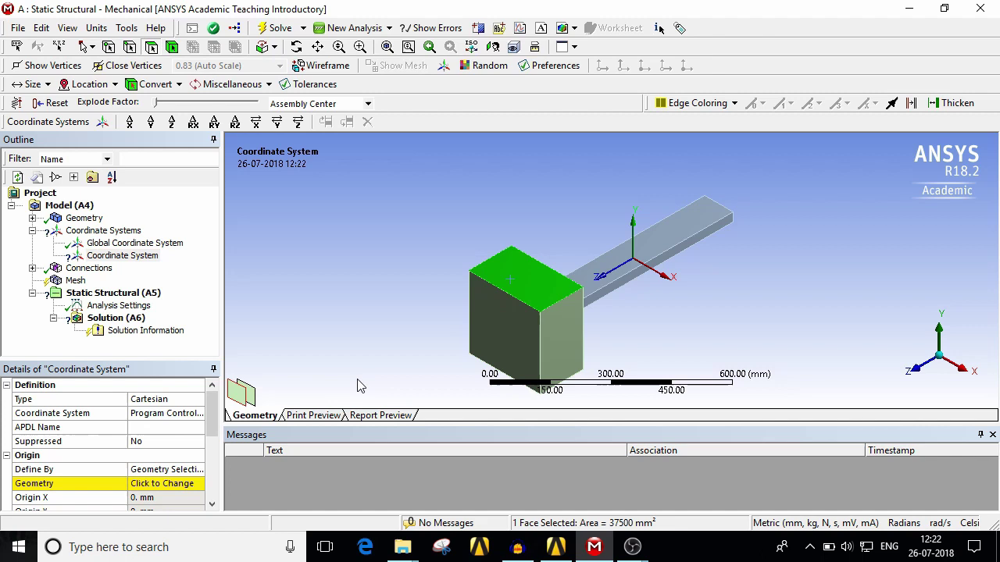
left_click(162, 484)
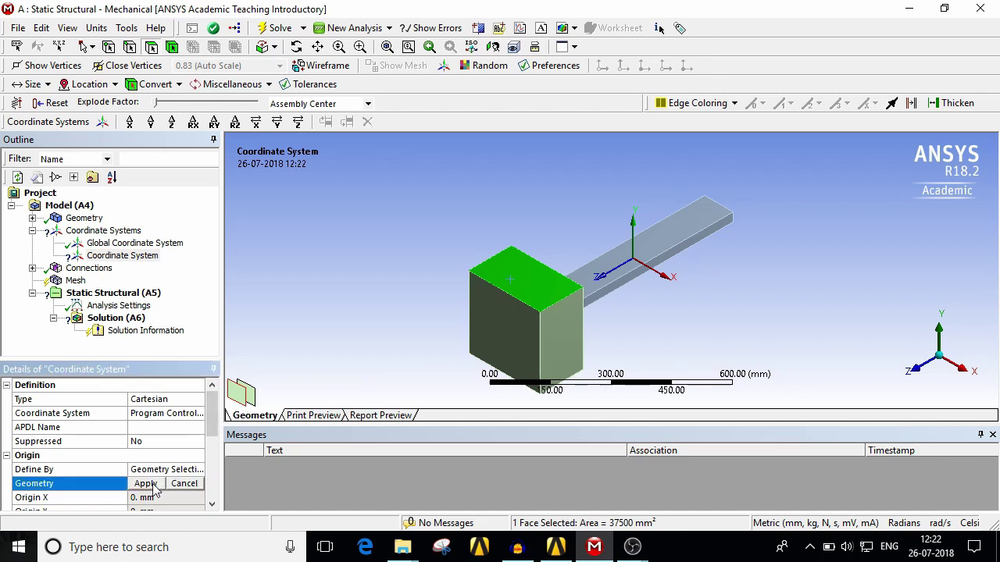
left_click(146, 483)
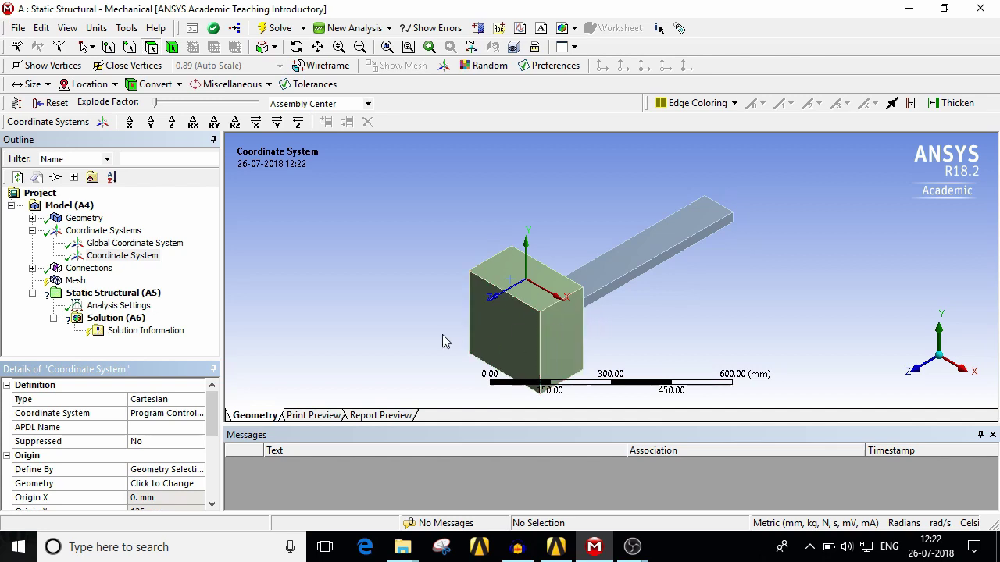
Step: Inspect the new coordinate system's placement on the block and its Origin X, Y and Z values
middle_click_drag(384, 327, 380, 297)
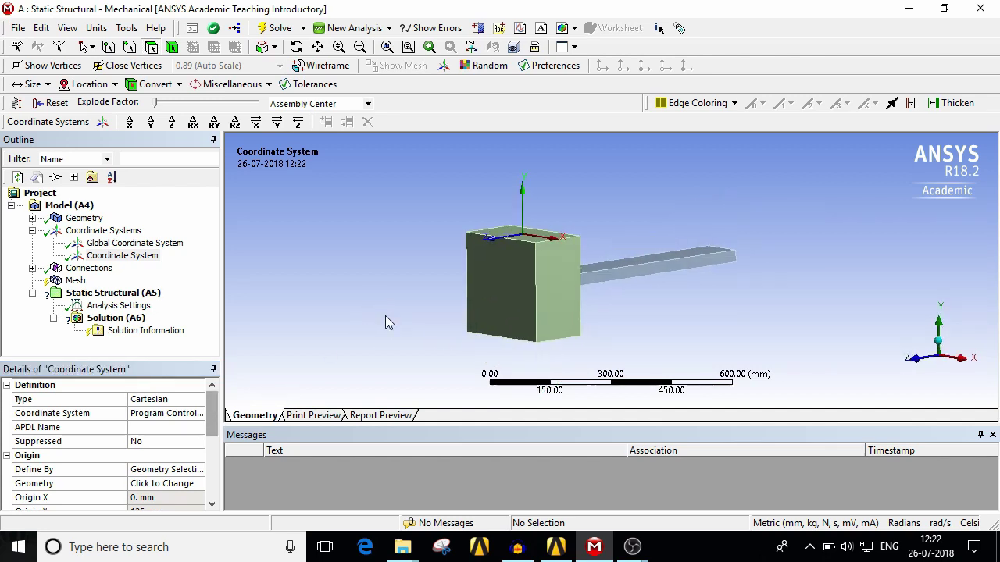
scroll(175, 454, "down", 1)
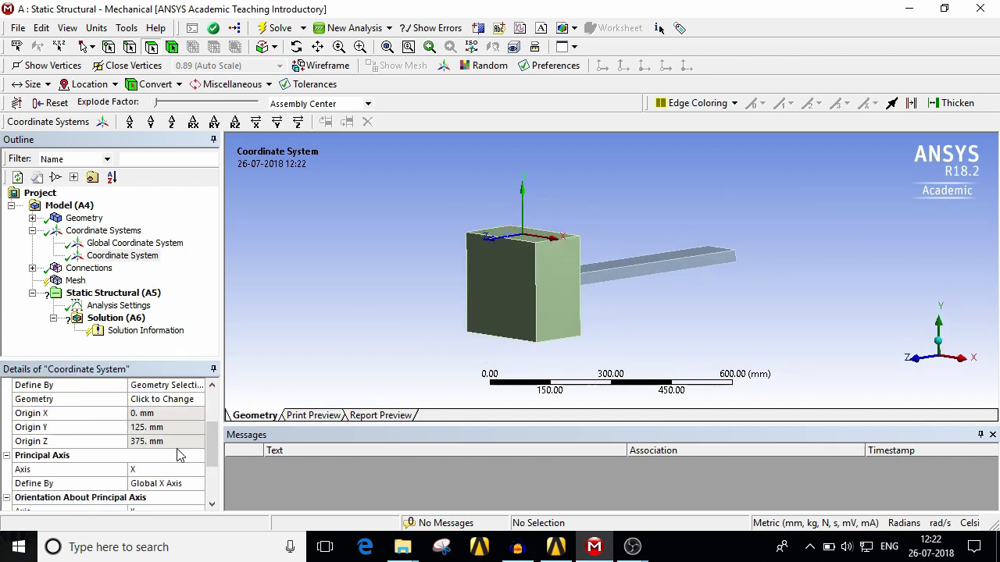
left_click(152, 415)
left_click(166, 428)
left_click(164, 442)
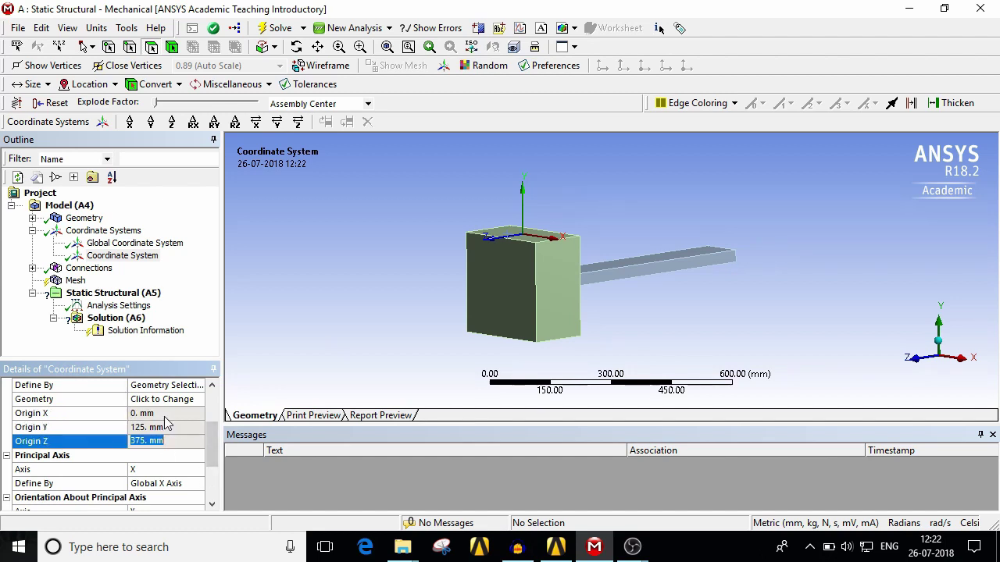
Step: Try to edit the Origin X, Y and Z values of the new coordinate system
scroll(172, 439, "up", 1)
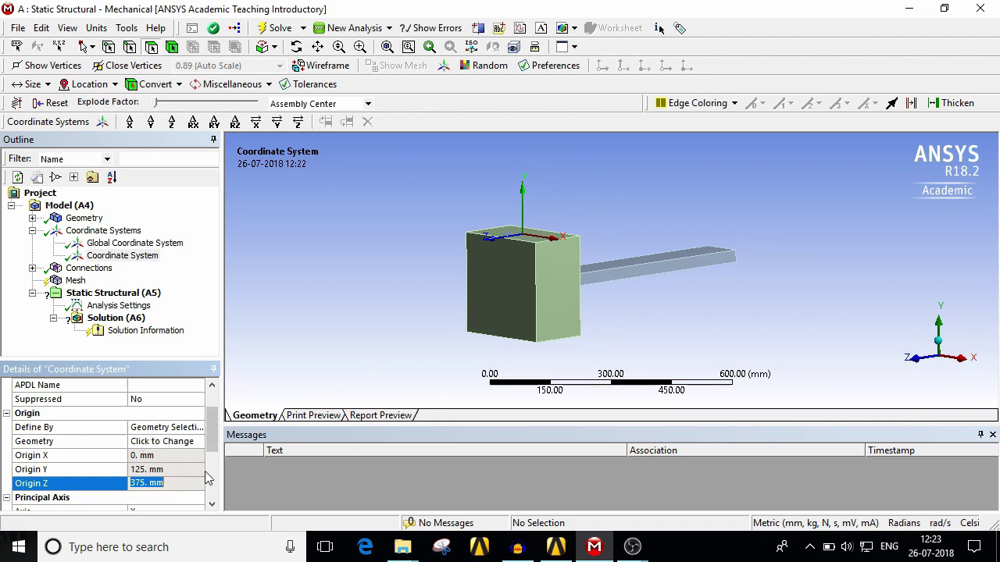
left_click(178, 457)
double_click(176, 458)
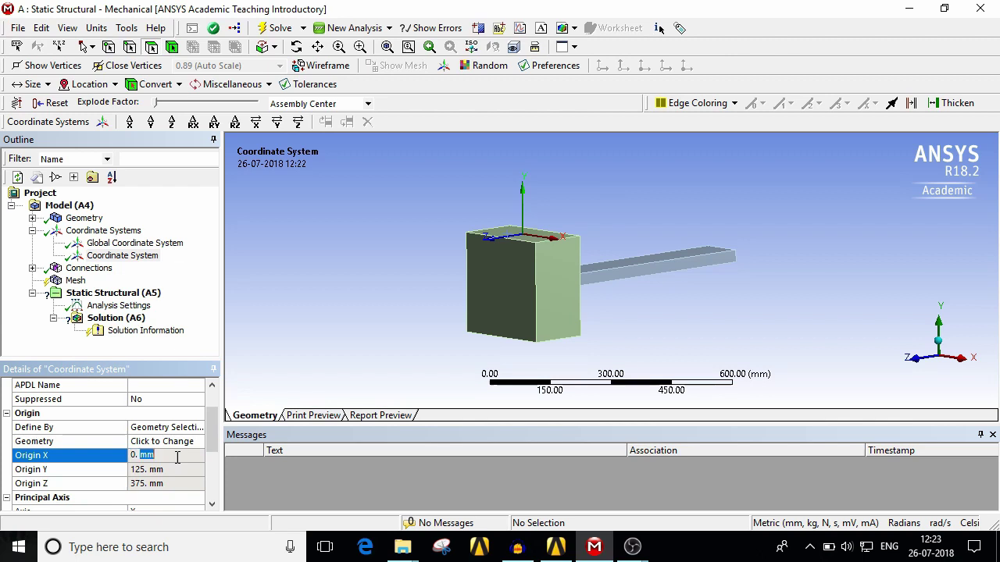
left_click(179, 469)
double_click(179, 469)
left_click(184, 483)
double_click(184, 484)
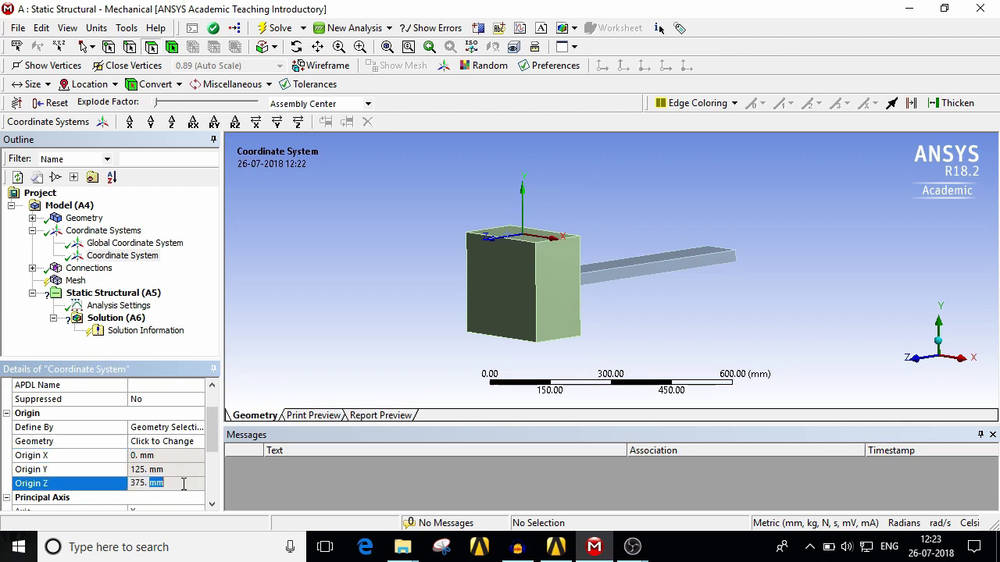
Step: Define the new coordinate system's origin by Global Coordinates and set its Origin Y to 100 mm
left_click(198, 428)
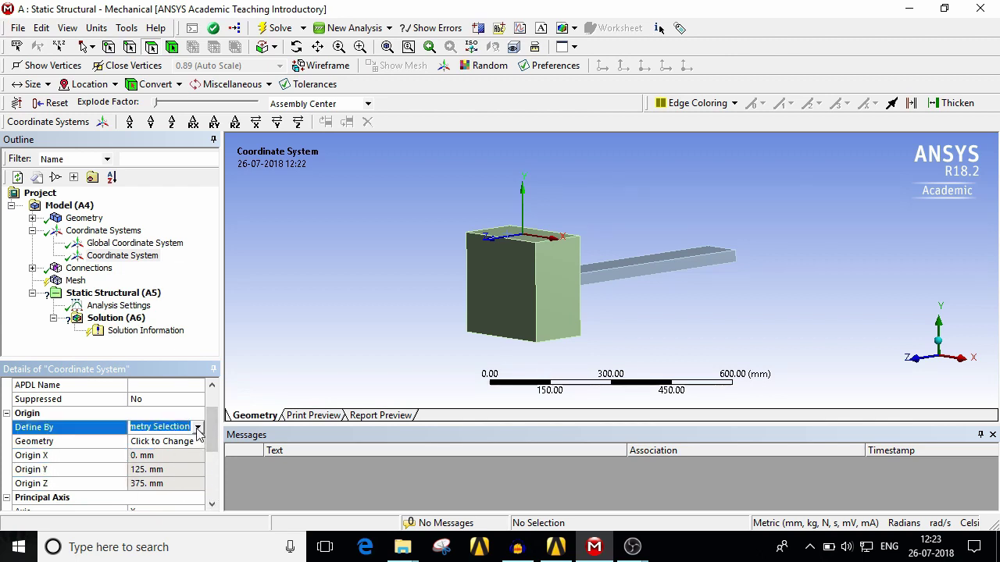
left_click(198, 430)
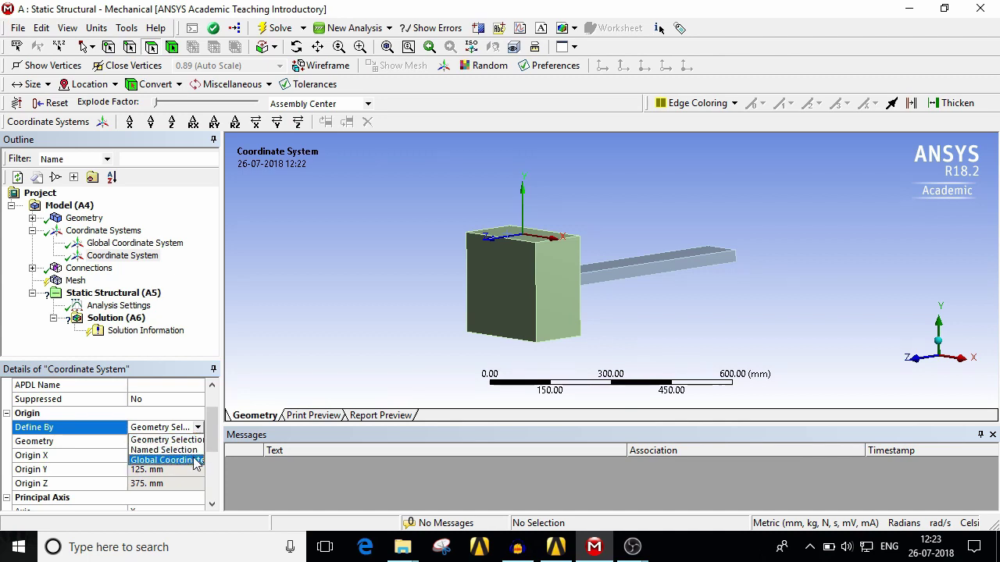
left_click(167, 460)
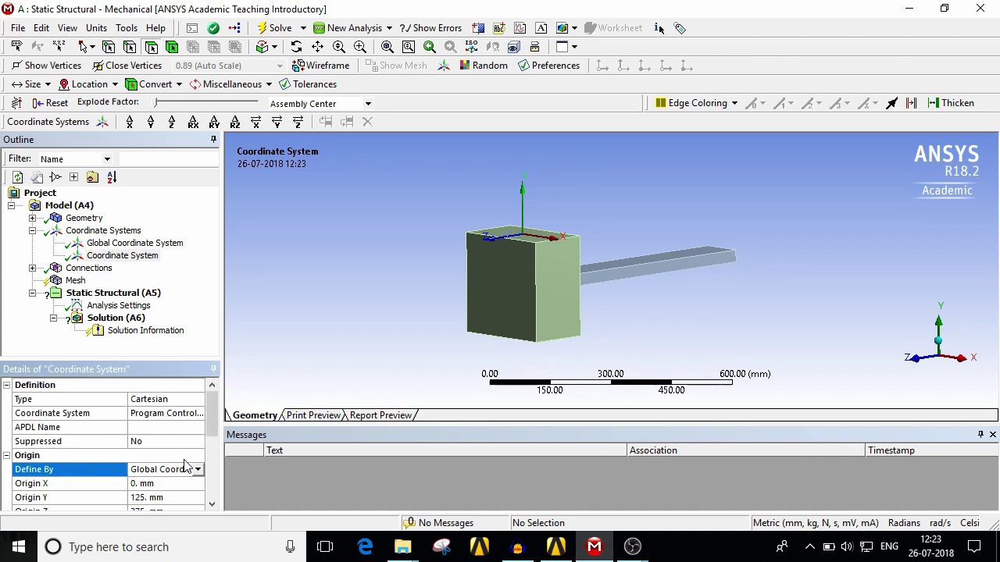
scroll(197, 487, "down", 1)
left_click(193, 455)
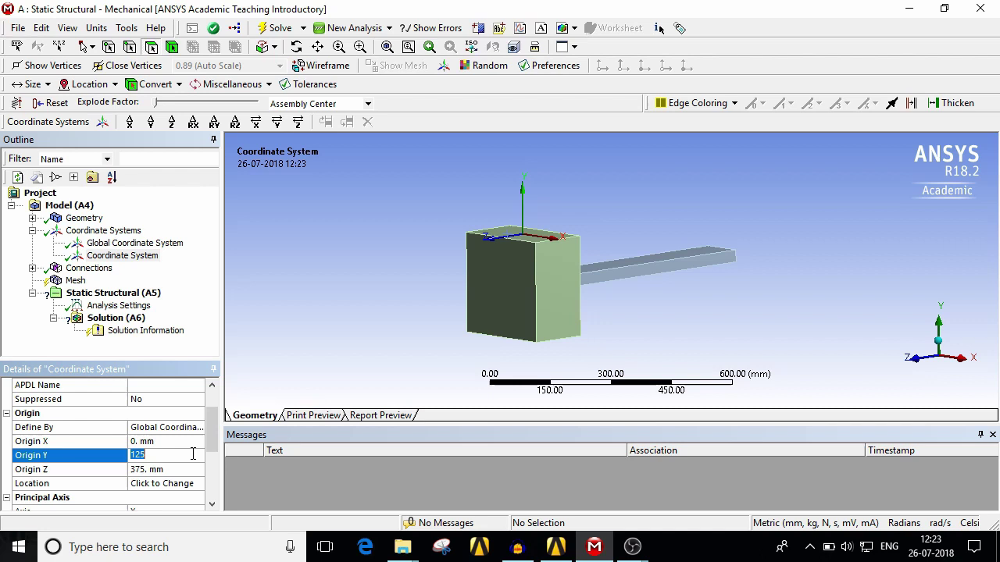
type("100")
key("Return")
Step: Set the coordinate system's Origin Y to 125 mm
left_click(195, 455)
type("12")
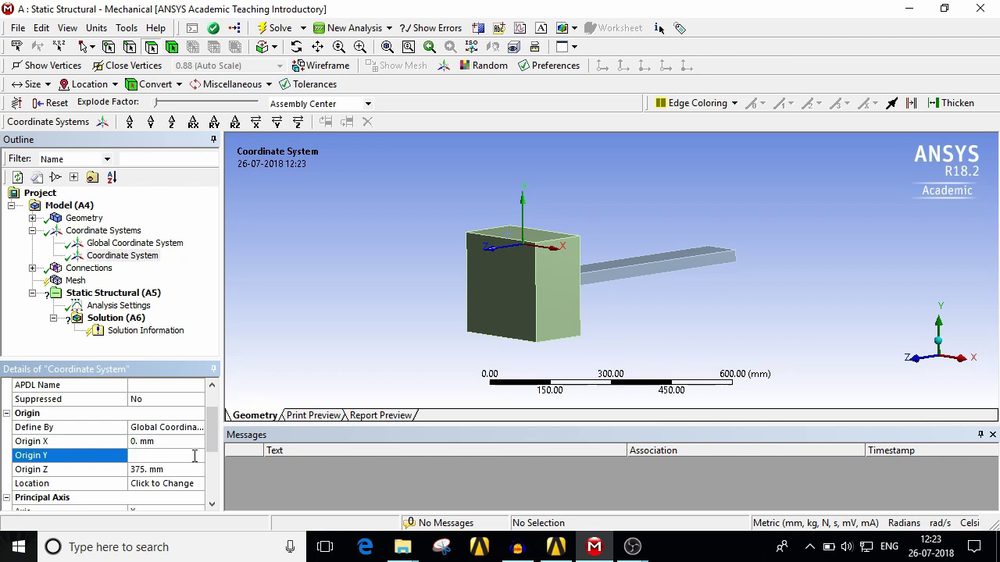
type("5")
key("Return")
Step: Switch the coordinate system's origin definition to Named Selection and check which named selections are available
left_click(200, 429)
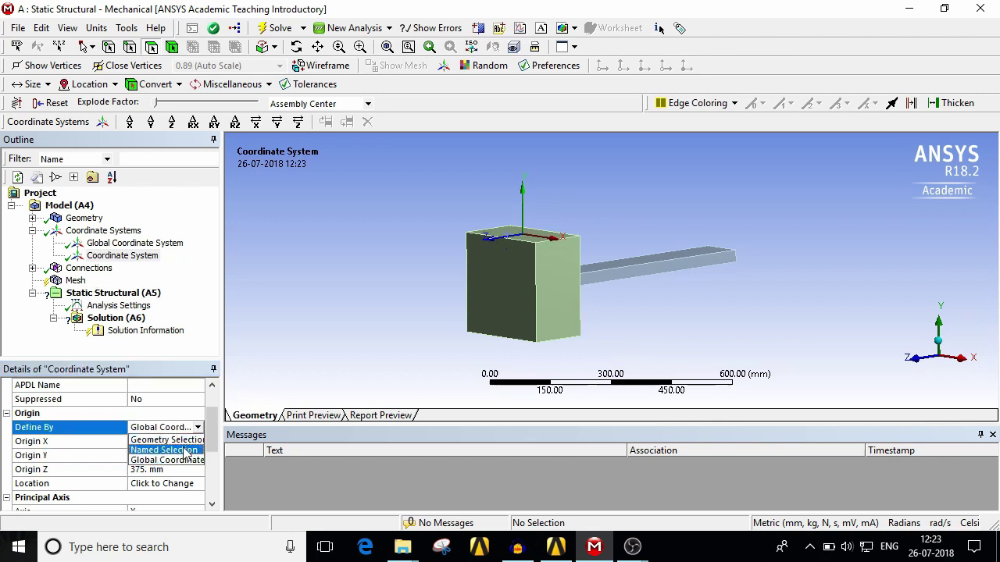
left_click(185, 451)
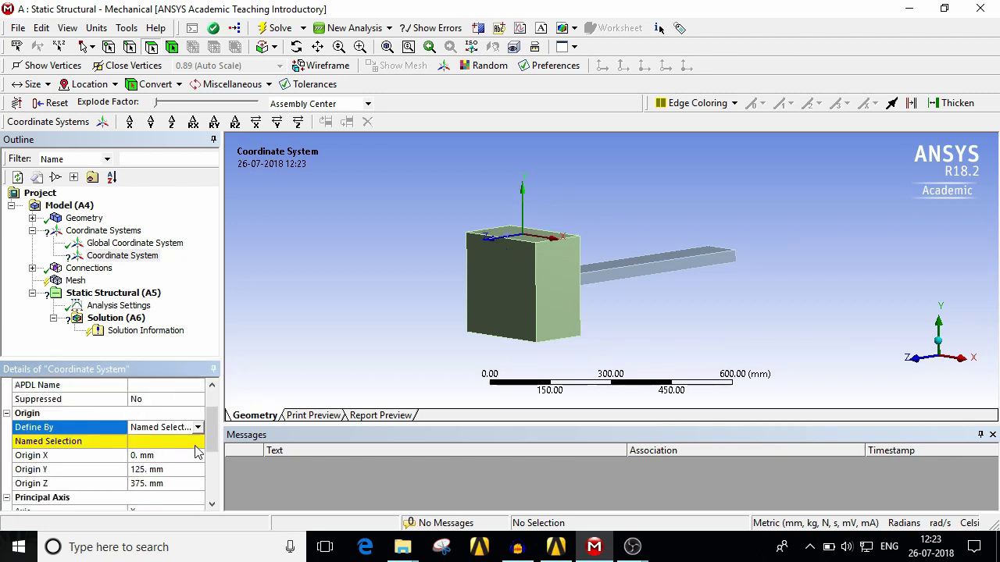
left_click(196, 443)
left_click(199, 443)
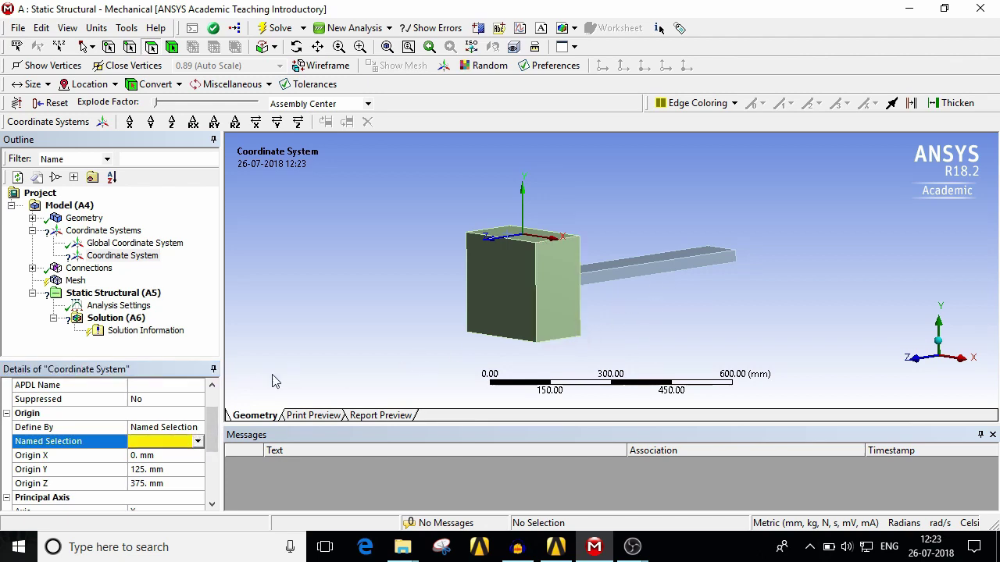
Step: Create a named selection called "top surface" from the top face of the long slender beam
middle_click_drag(612, 300, 558, 311)
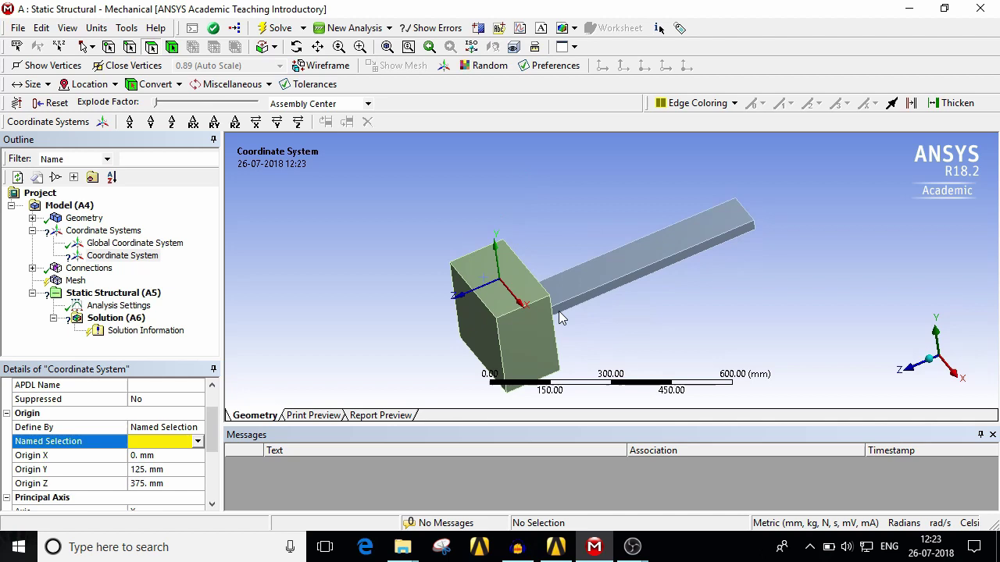
mouse_move(623, 323)
middle_mouse_down()
mouse_move(630, 292)
mouse_move(593, 314)
mouse_move(612, 316)
middle_mouse_up()
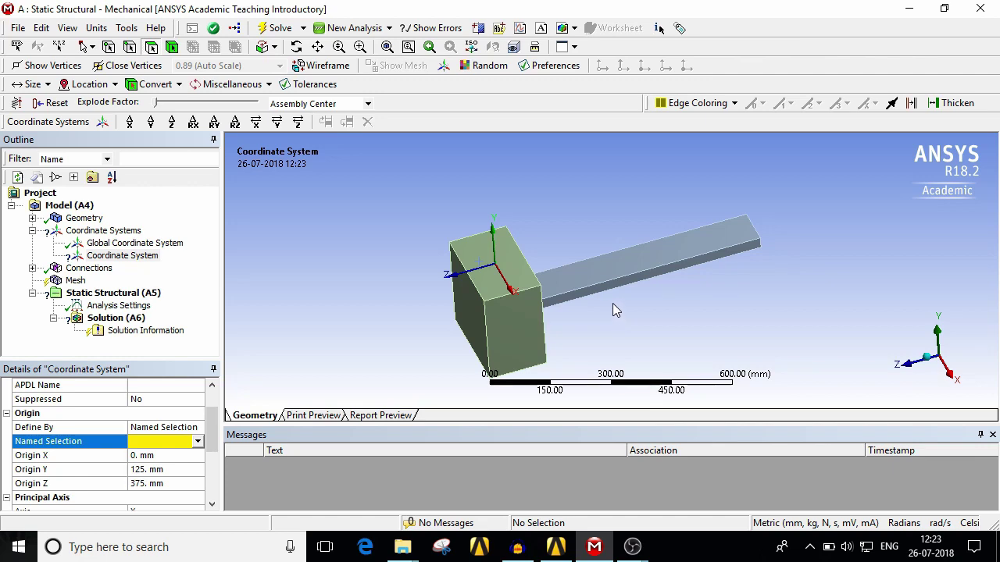
left_click(598, 275)
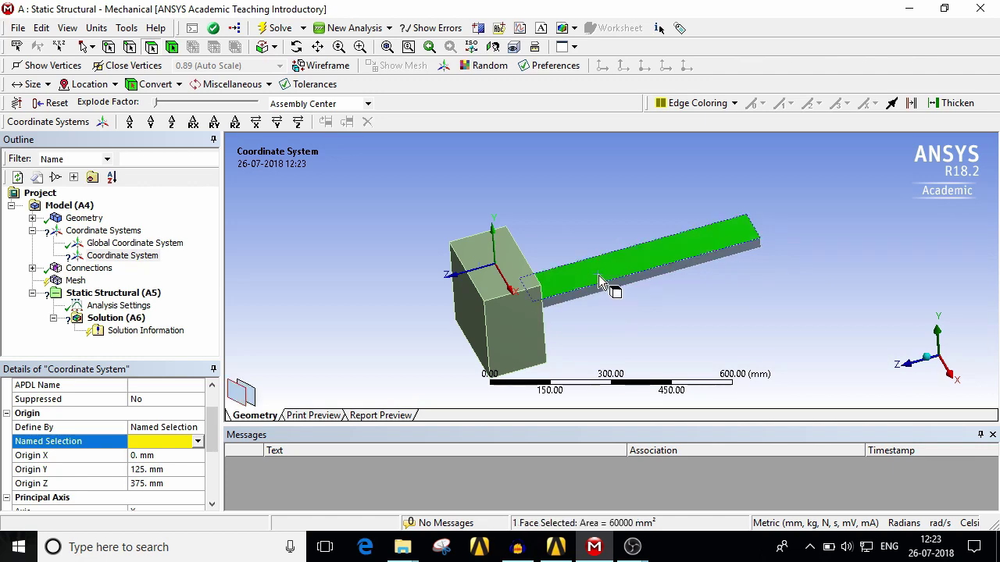
right_click(599, 275)
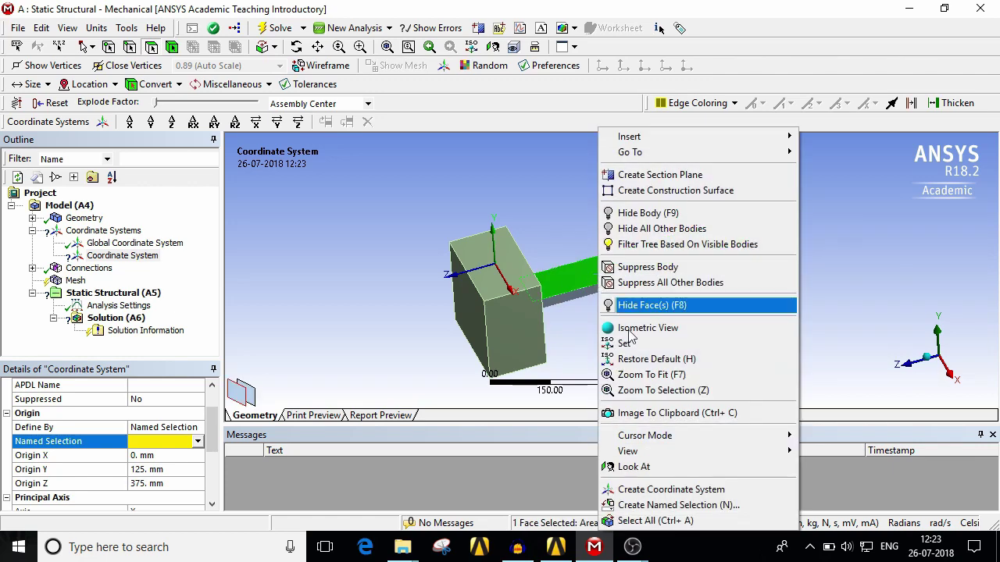
left_click(681, 505)
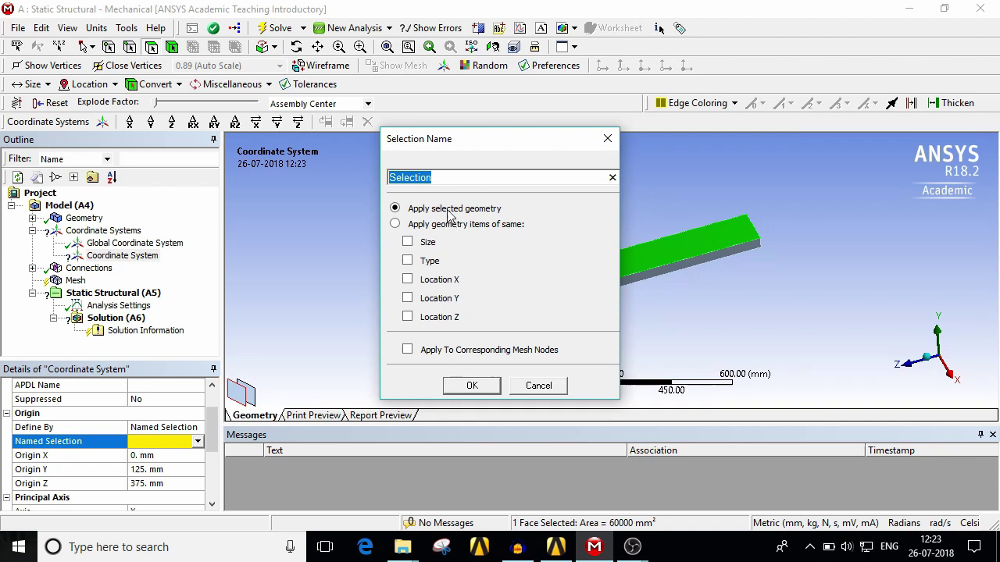
type("top surface")
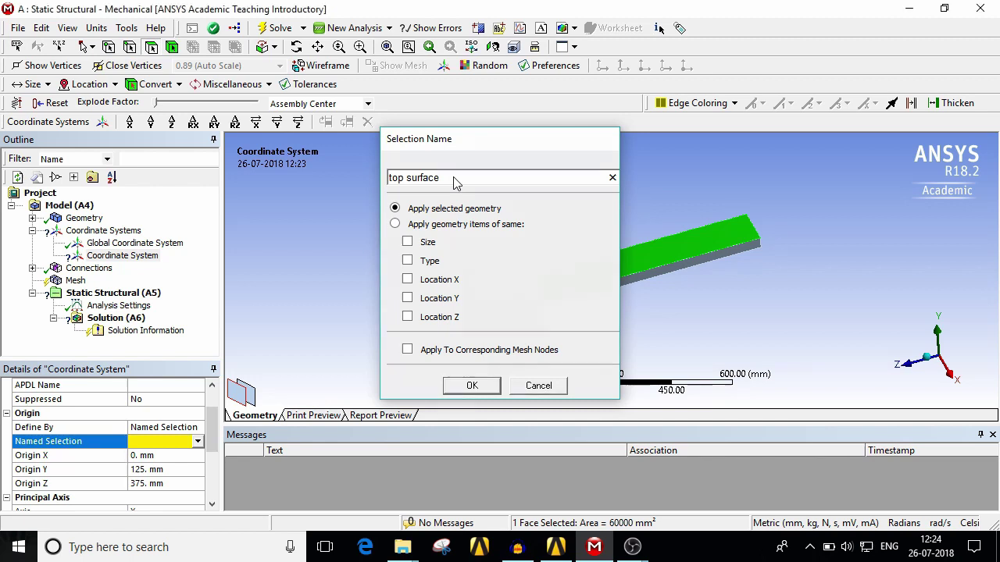
key("Return")
left_click(349, 378)
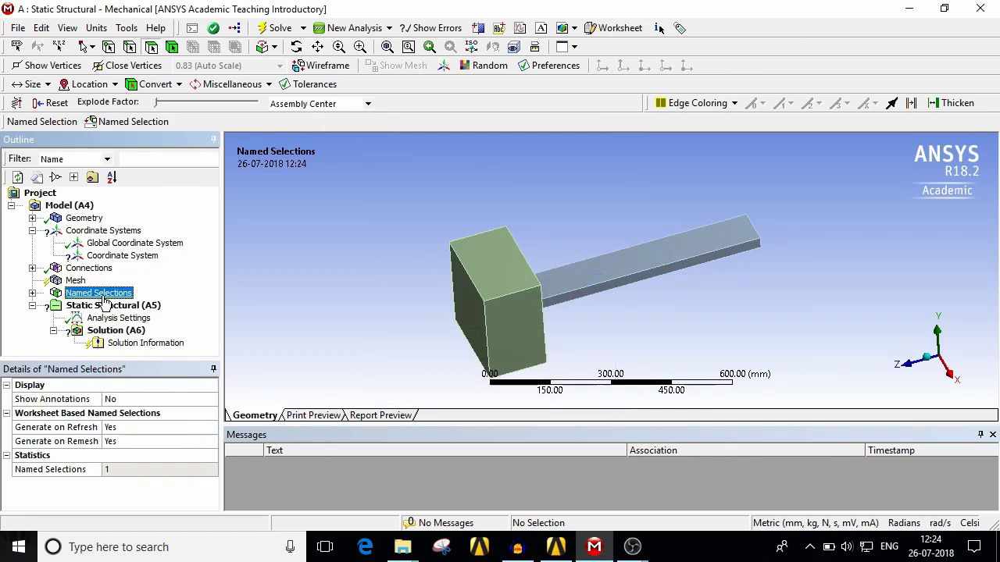
Step: Assign the "top surface" named selection as the origin of the custom coordinate system
left_click(128, 259)
left_click(197, 485)
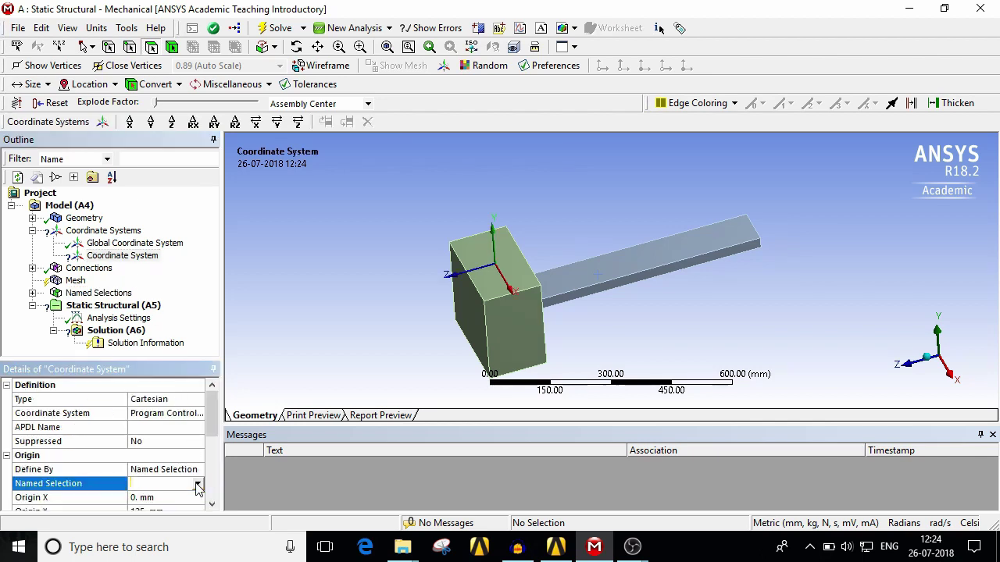
left_click(198, 485)
left_click(174, 497)
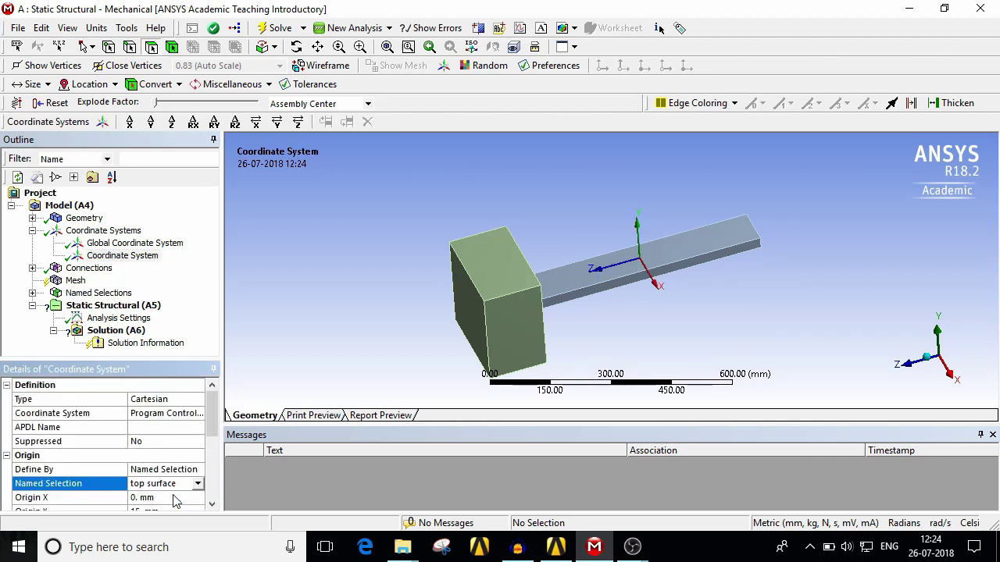
Step: Examine the coordinate system's placement on the beam and the two separate bodies, the block and the beam
middle_click_drag(547, 285, 540, 314)
left_click(533, 292)
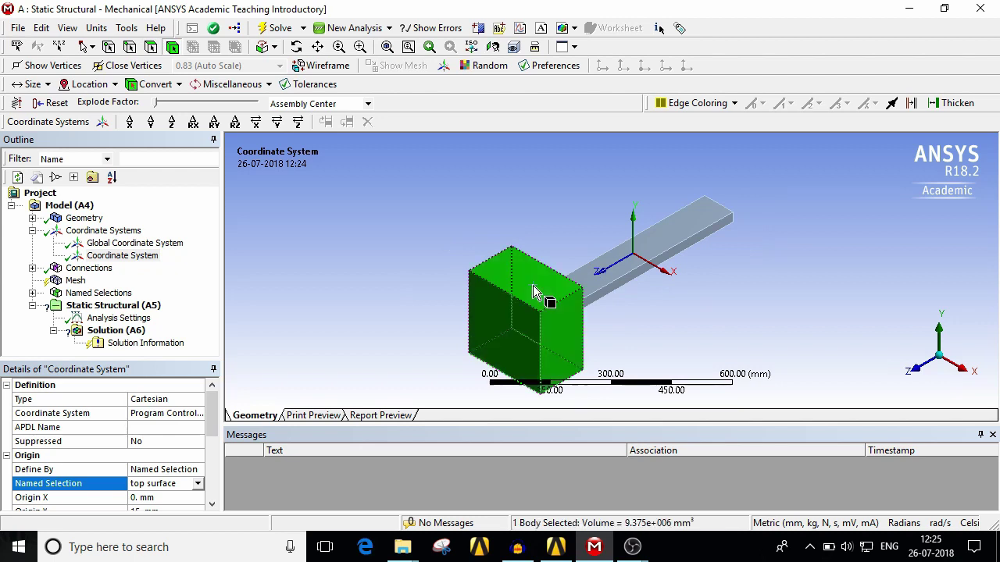
left_click(665, 225)
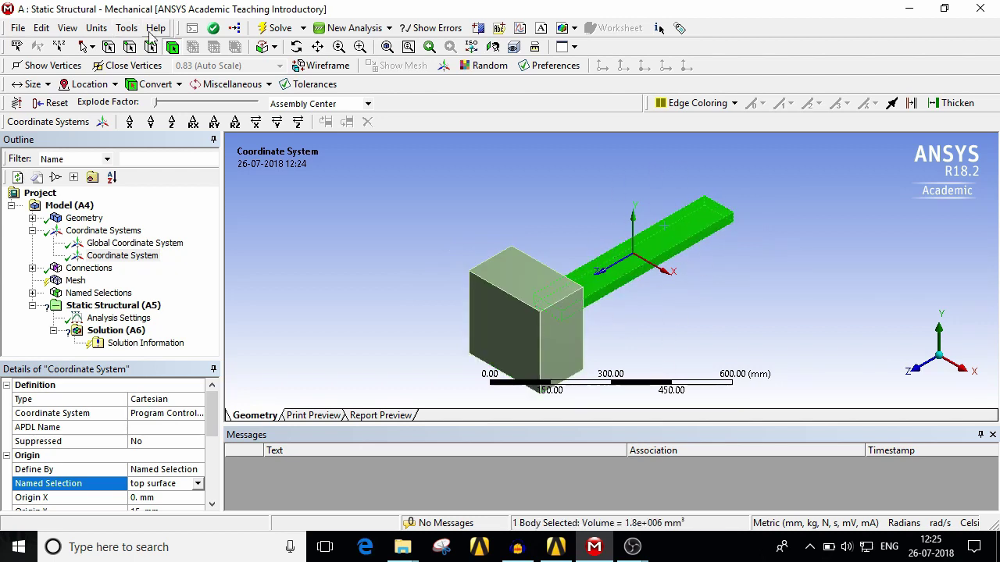
left_click(359, 258)
middle_click_drag(607, 319, 525, 298)
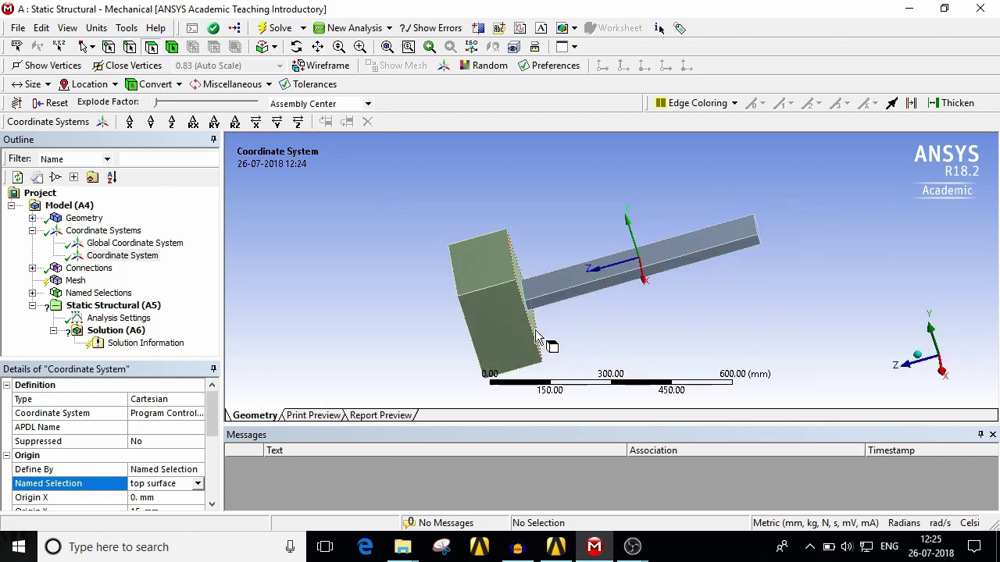
middle_click_drag(536, 335, 598, 325)
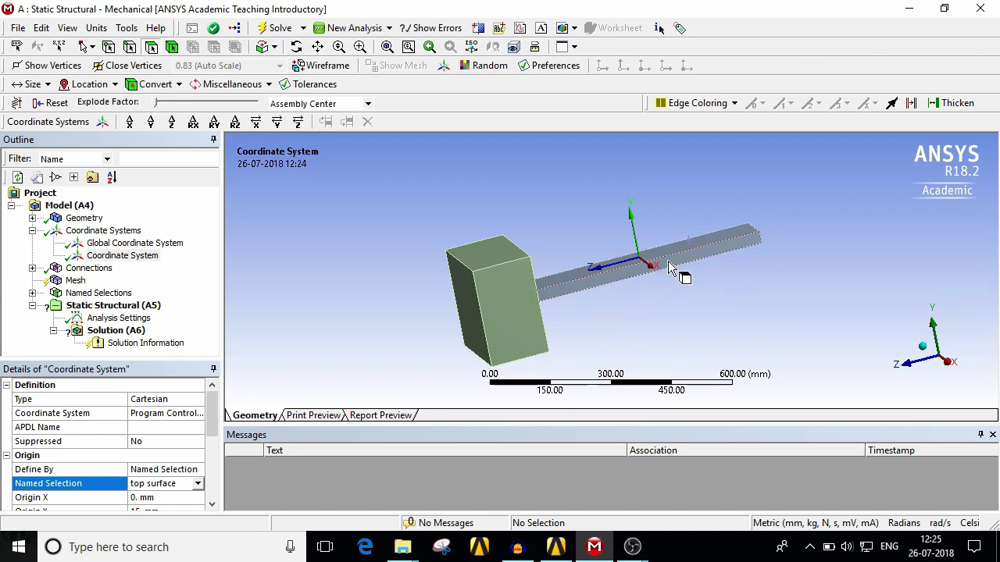
Step: Examine the contact region between the beam and the block in the contact and target body views, and collapse Connections
left_click(87, 268)
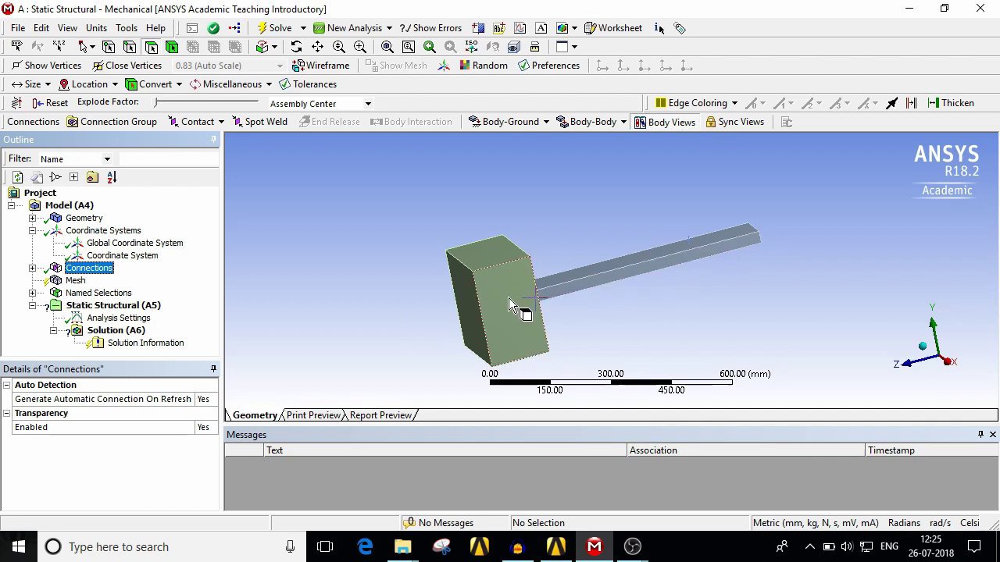
left_click(32, 268)
left_click(53, 281)
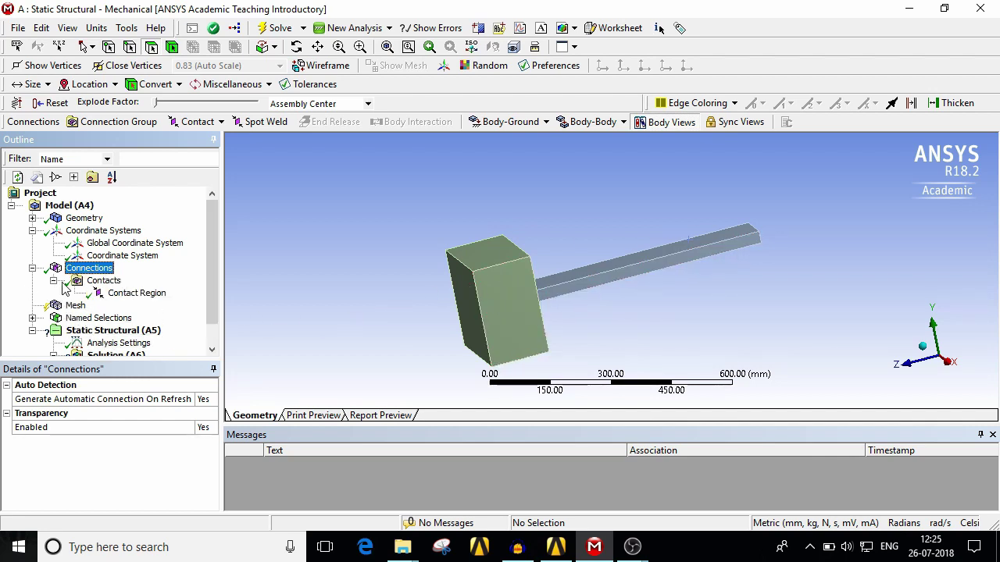
left_click(156, 295)
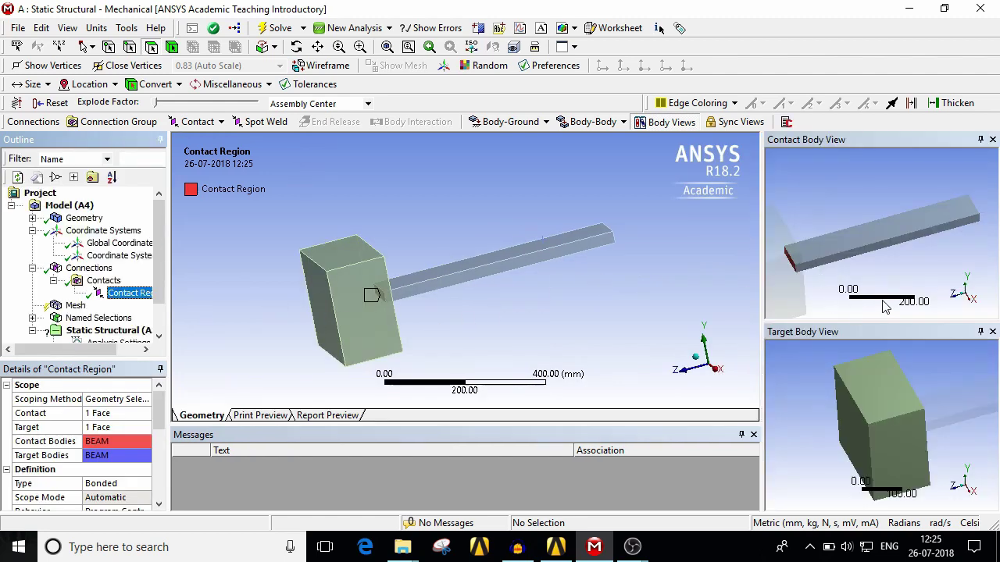
middle_click_drag(885, 307, 906, 275)
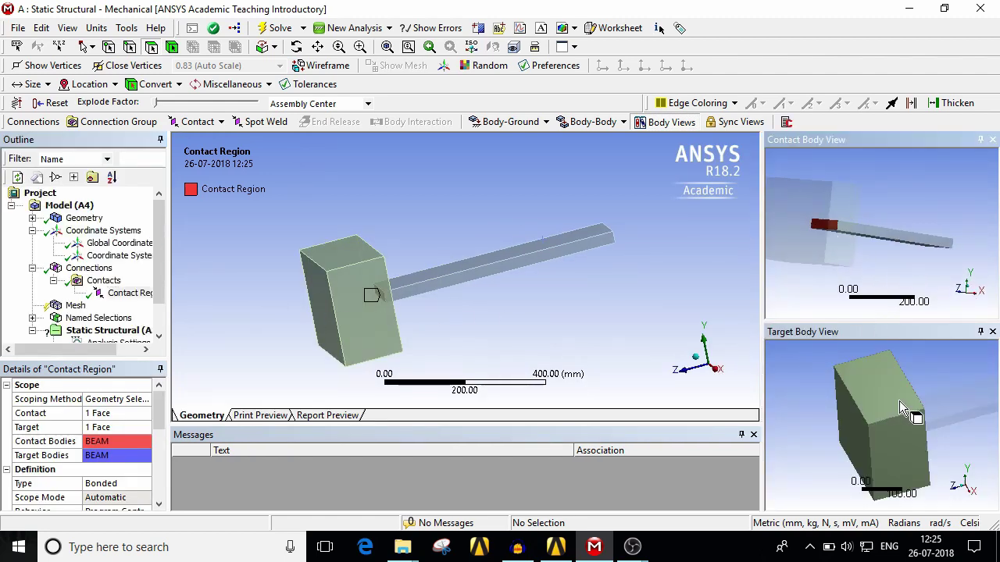
middle_click_drag(899, 402, 837, 401)
left_click(913, 418)
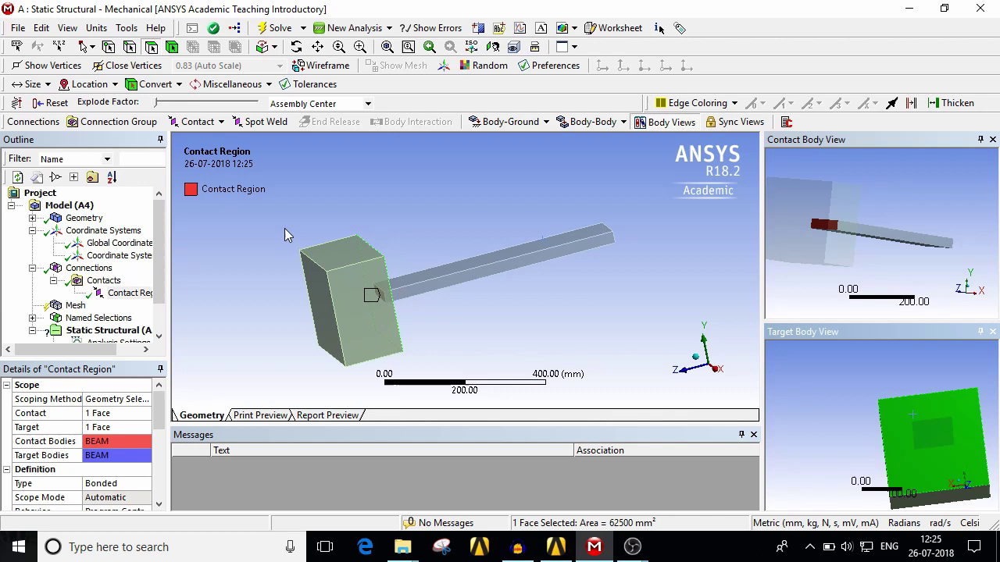
left_click(35, 280)
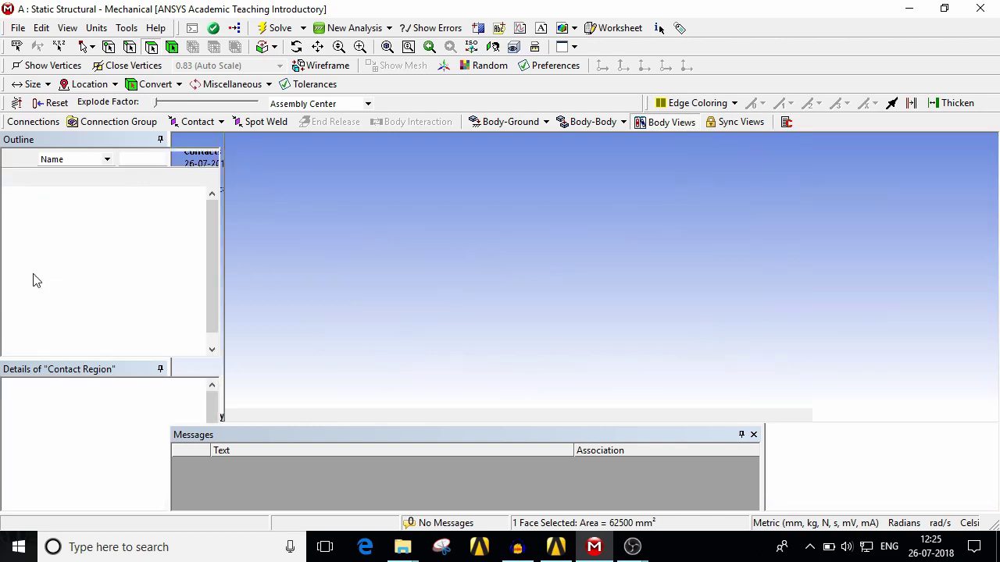
left_click(33, 267)
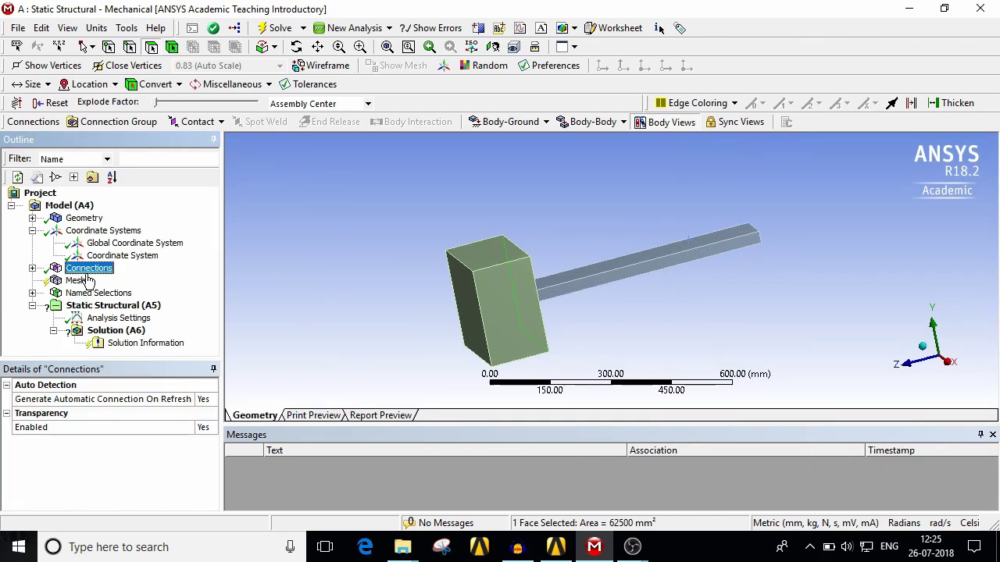
Step: Generate the mesh for the block and beam with the default mesh settings
middle_click_drag(663, 351, 645, 331)
left_click(634, 333)
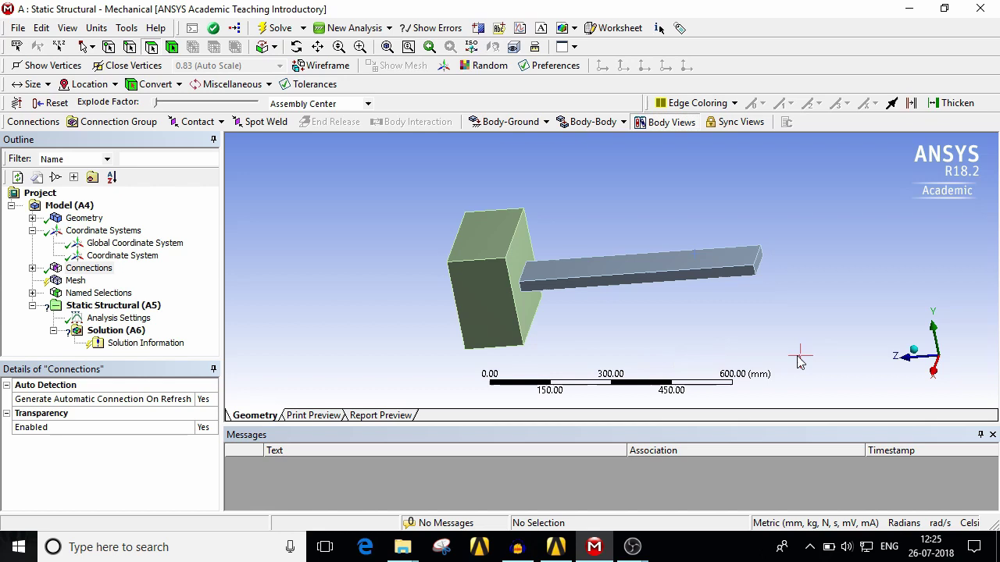
left_click(914, 349)
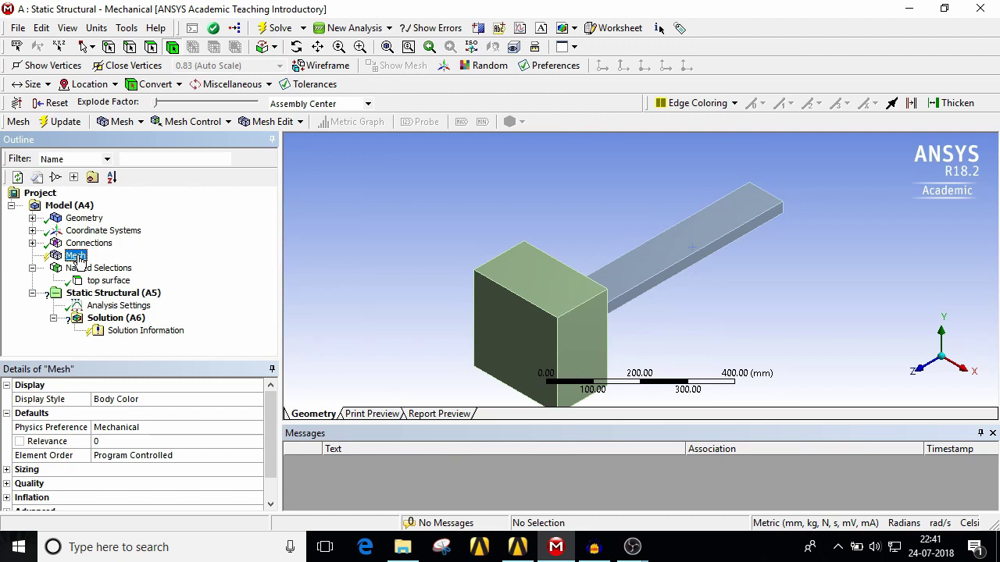
right_click(77, 256)
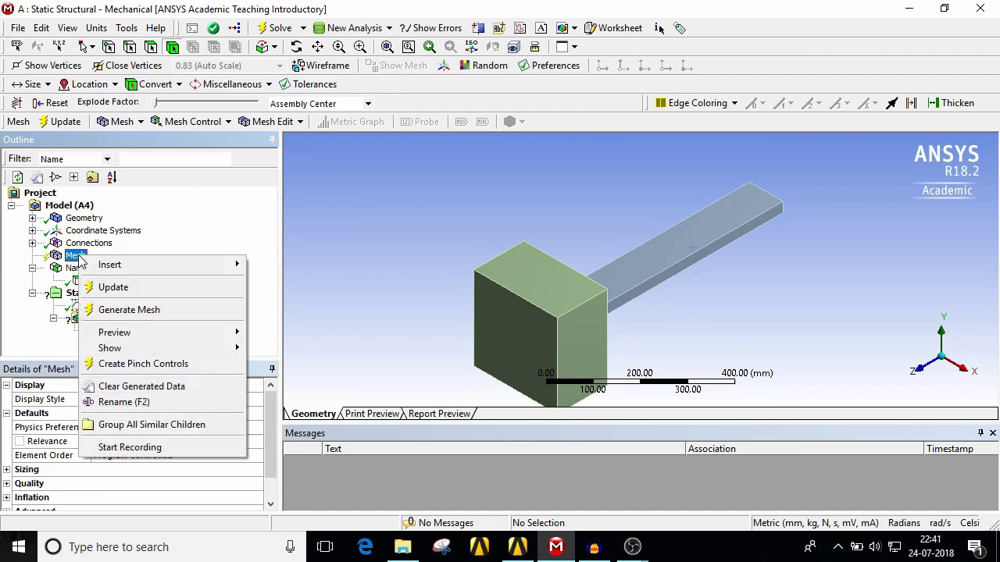
left_click(153, 310)
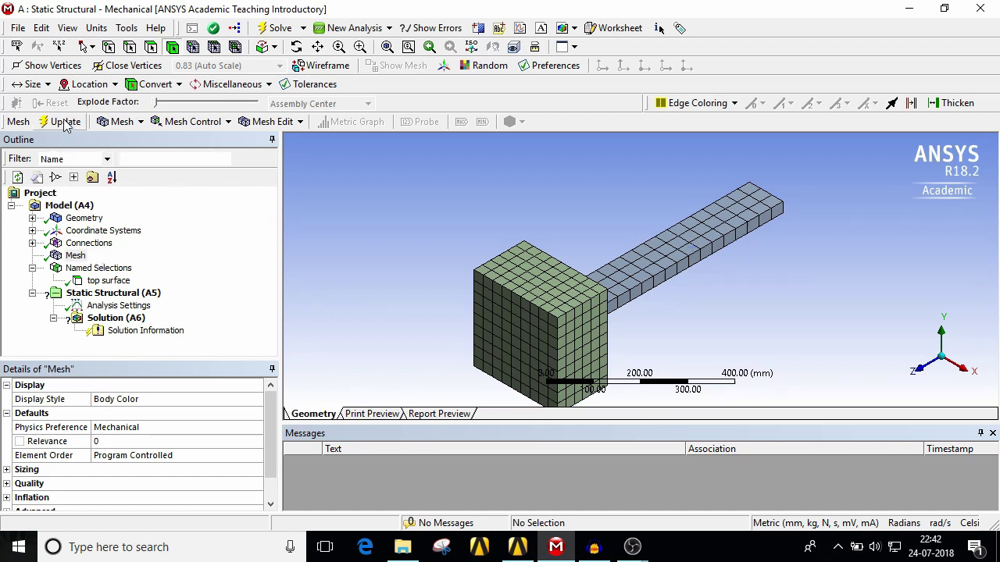
Step: Switch to Workbench to check the status of the Static Structural system's cells, and return to Mechanical
left_click(529, 552)
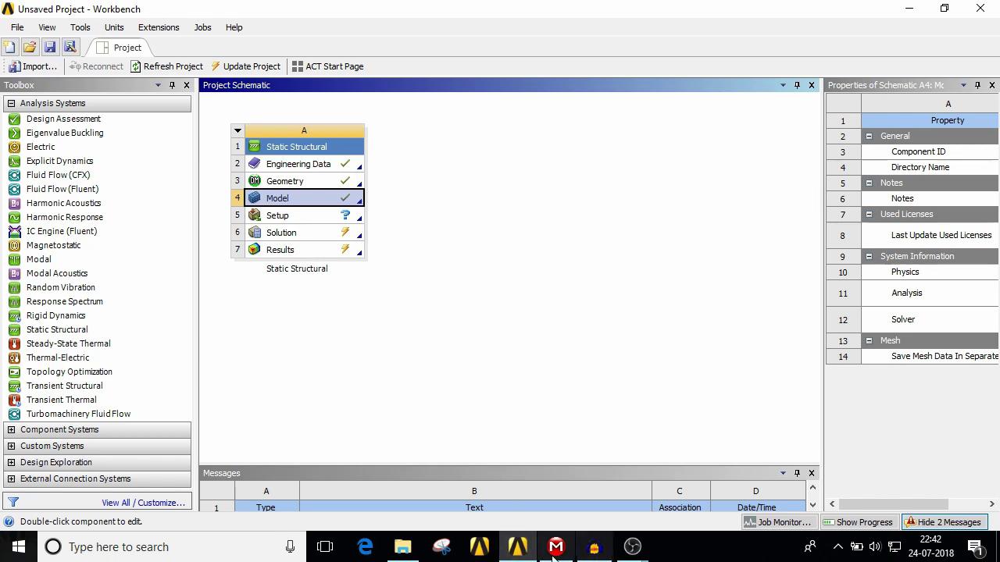
mouse_move(553, 551)
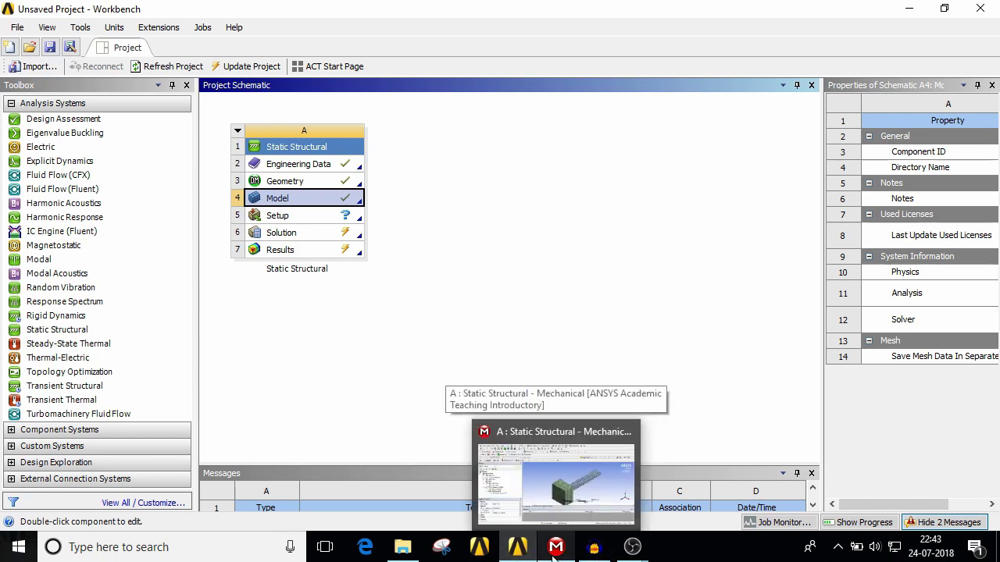
left_click(553, 551)
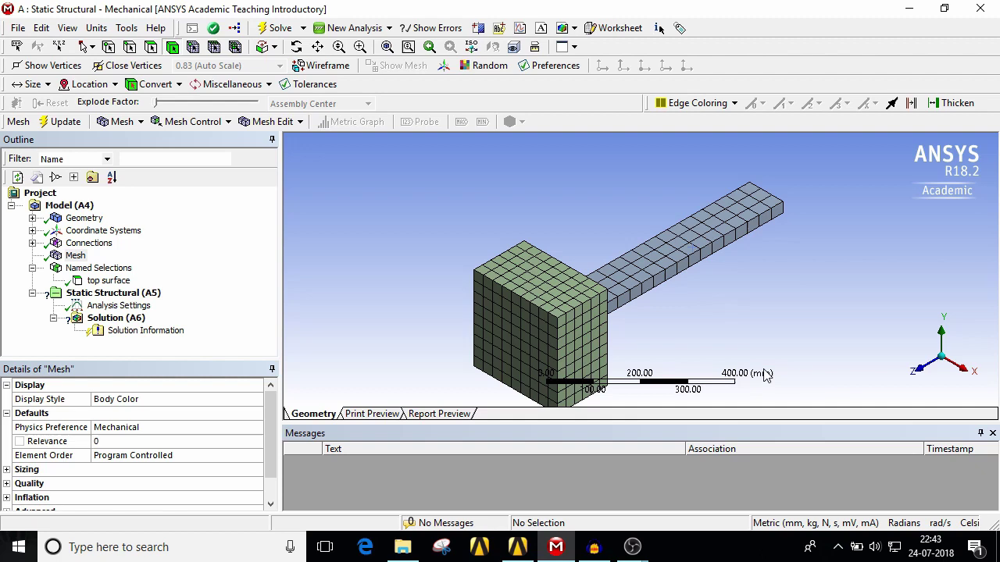
Step: Add a fixed support on the face of the block that the beam is attached to
scroll(743, 335, "down", 1)
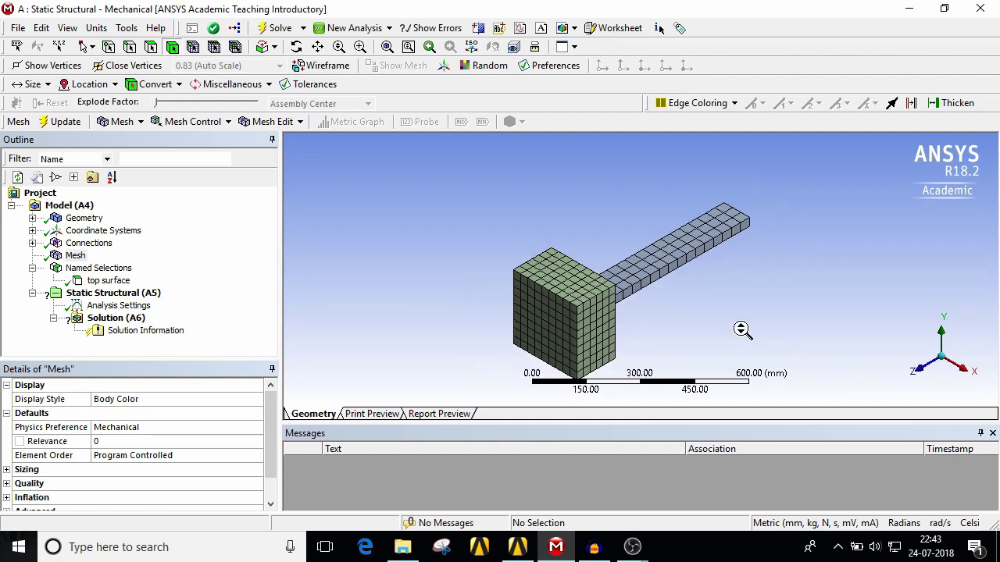
left_click(79, 295)
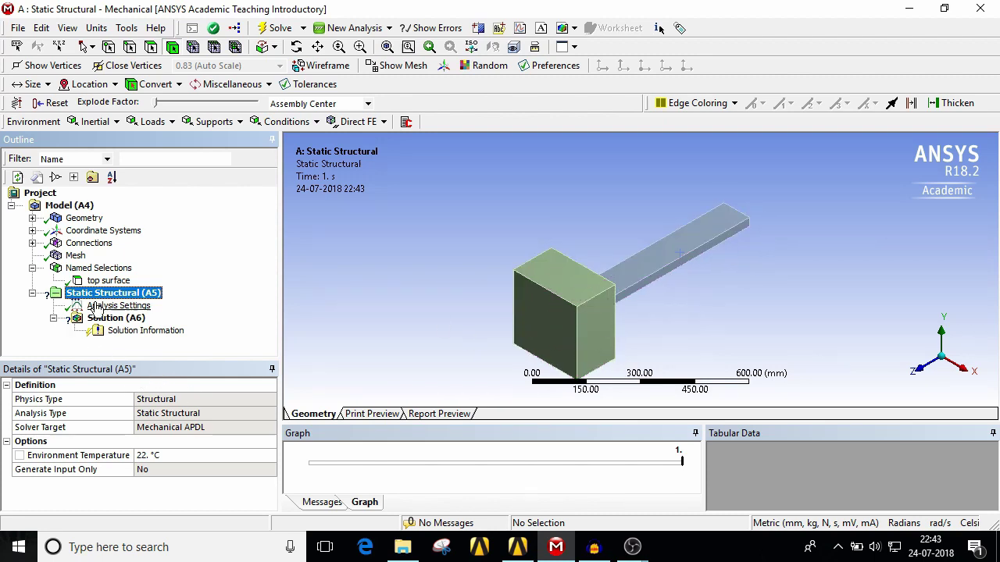
left_click(202, 158)
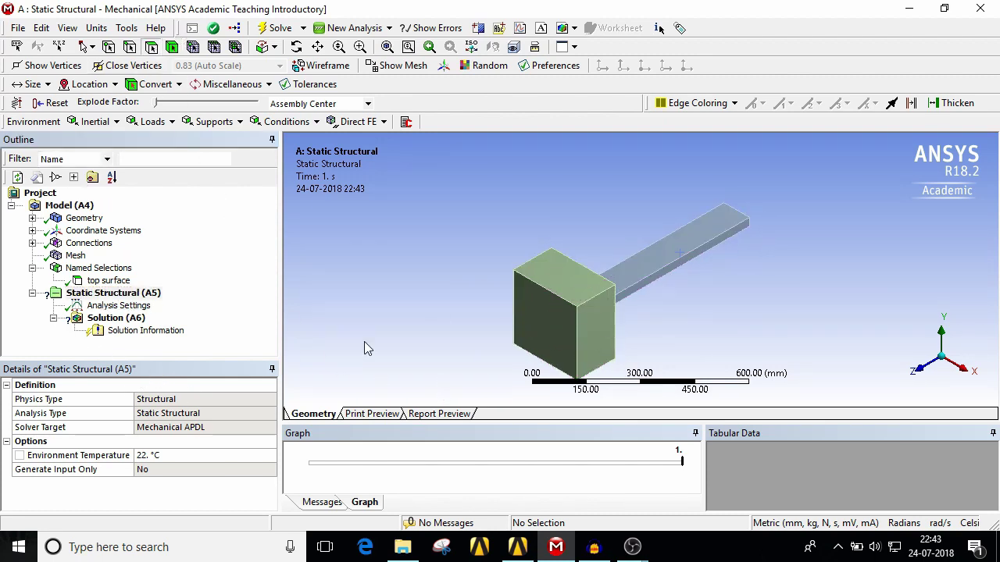
middle_click_drag(637, 314, 543, 332)
left_click(142, 297)
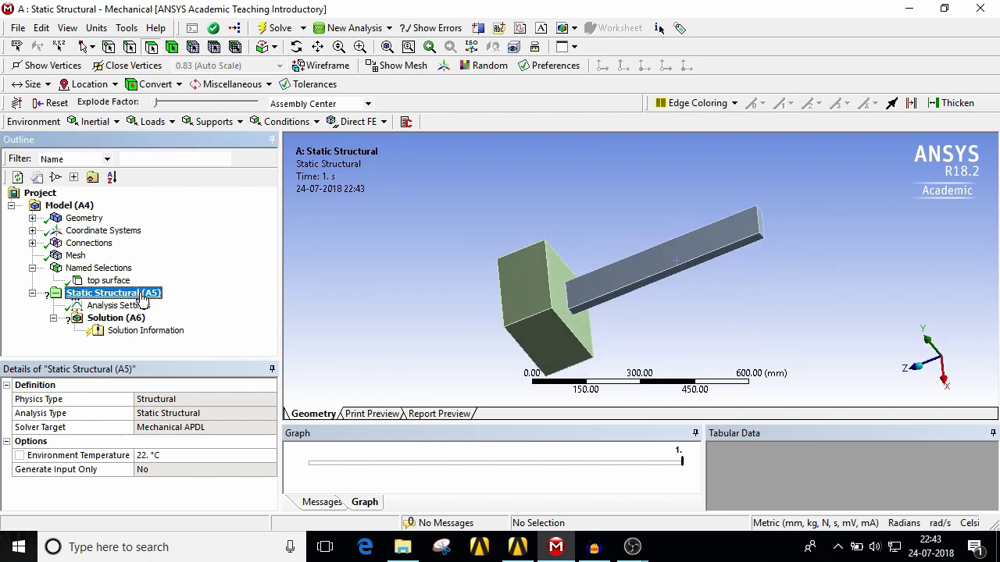
right_click(142, 300)
mouse_move(204, 311)
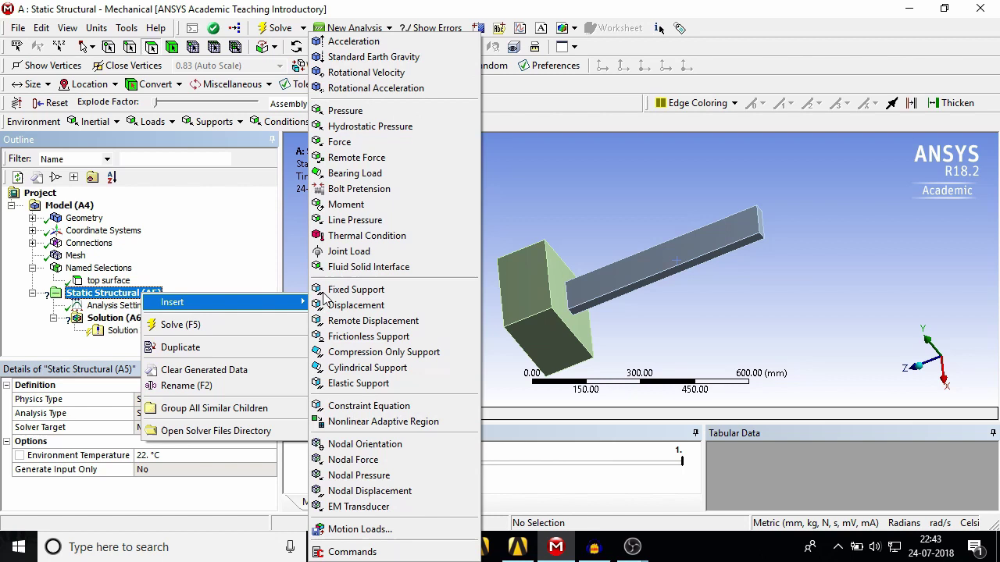
left_click(336, 290)
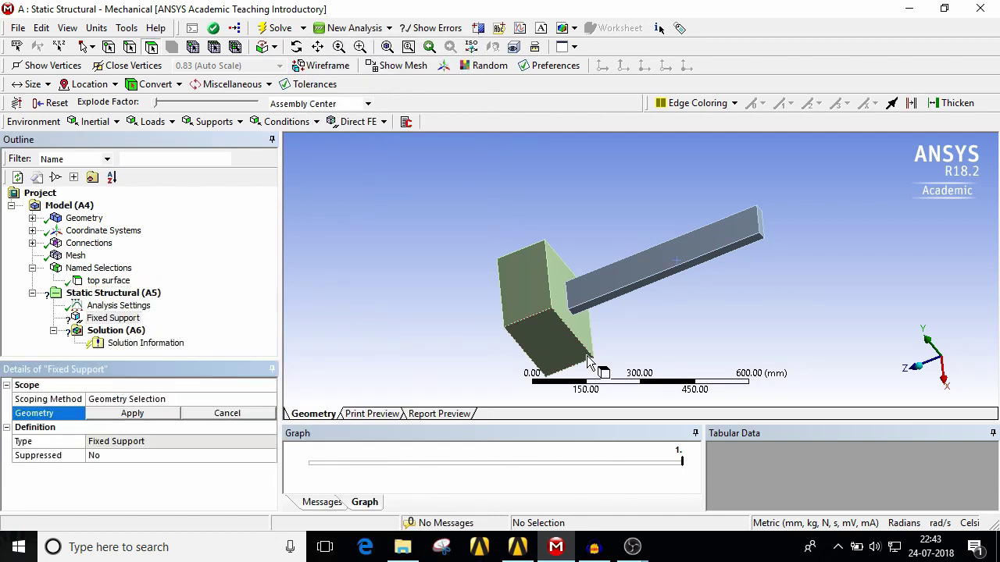
middle_click_drag(587, 355, 573, 293)
left_click(560, 291)
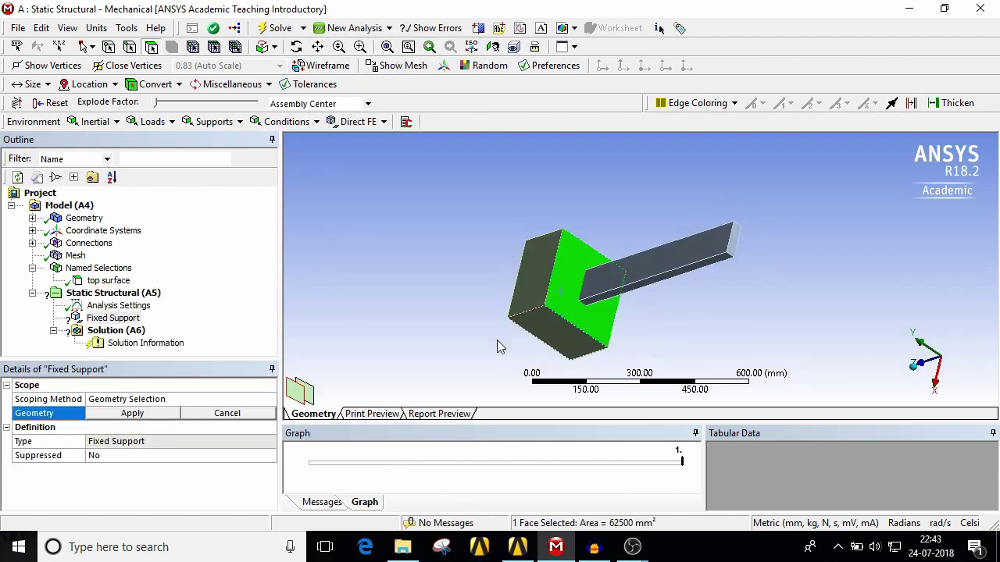
left_click(133, 413)
Step: Apply a pressure load normal to the top face of the beam
middle_click_drag(538, 332, 641, 319)
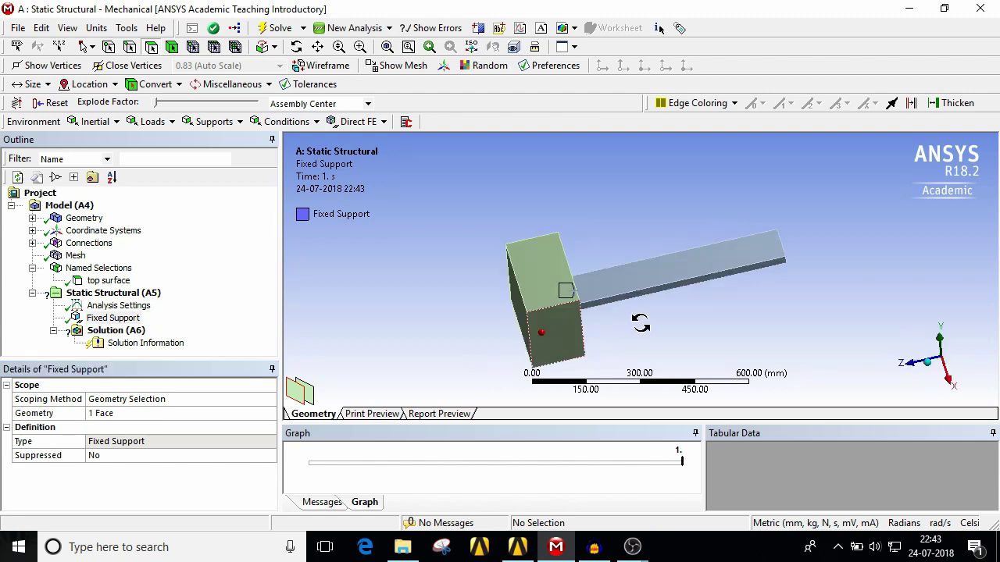
left_click(675, 264)
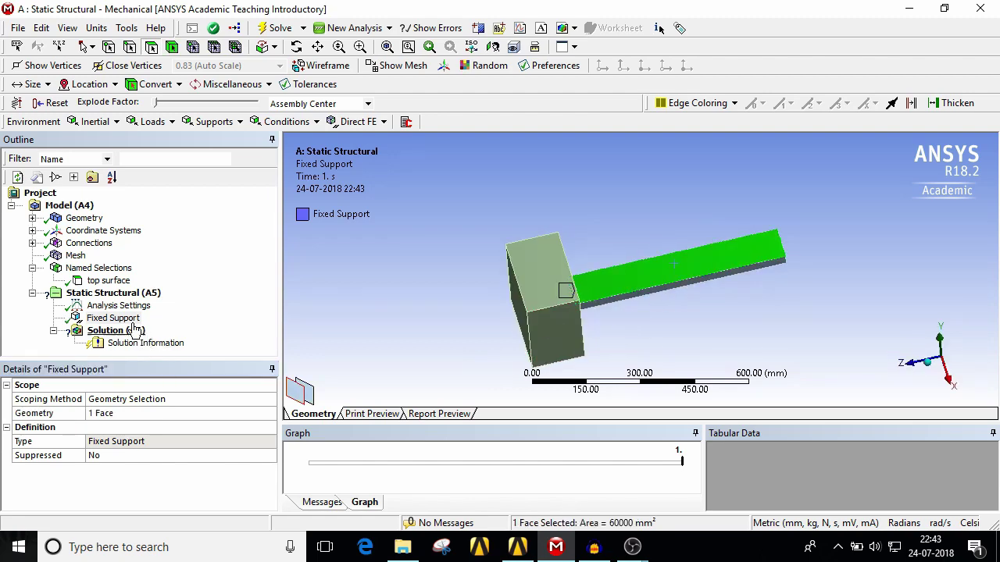
left_click(129, 293)
right_click(134, 294)
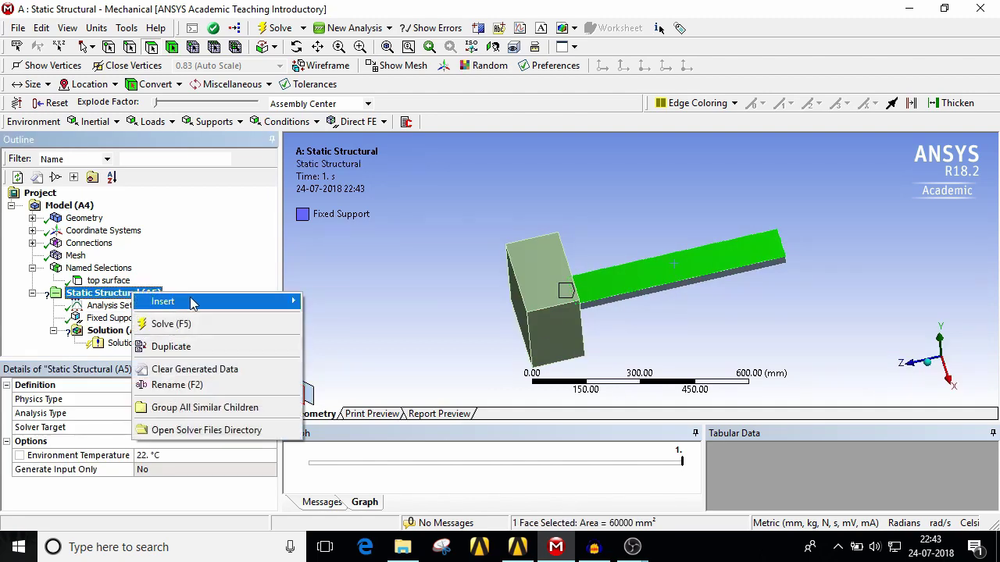
mouse_move(192, 300)
left_click(353, 293)
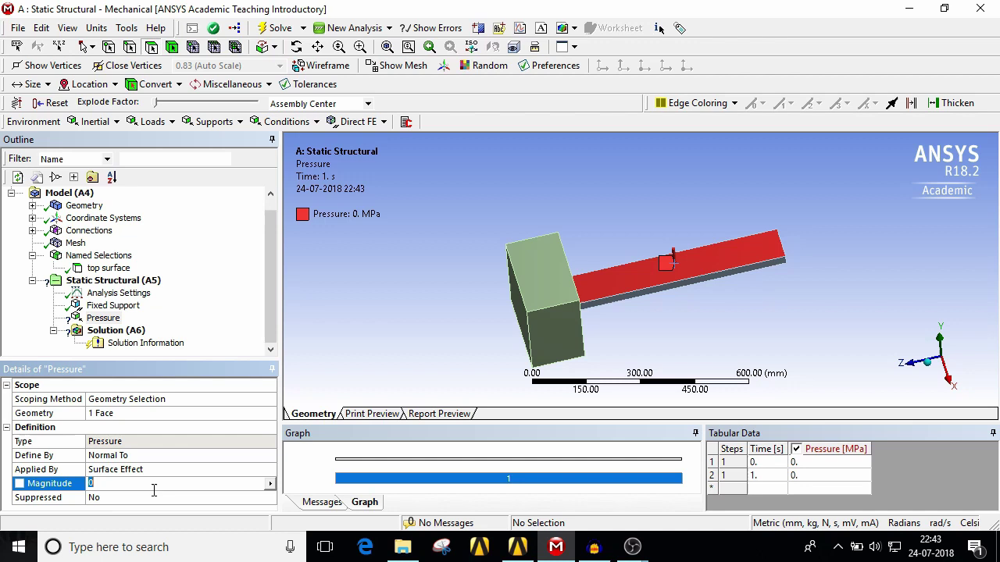
Step: Define the pressure's magnitude as tabular data
key("Return")
left_click(270, 484)
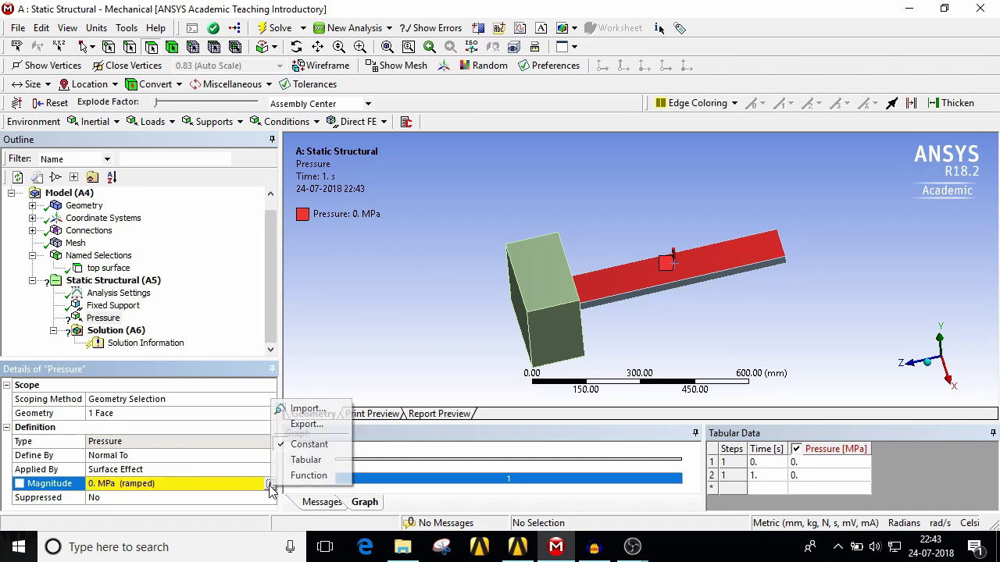
left_click(273, 490)
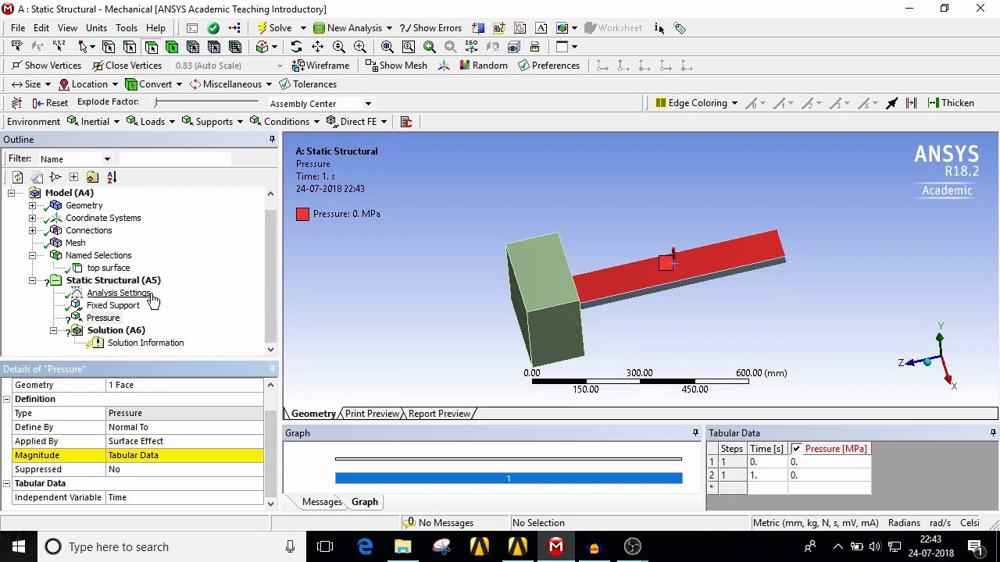
left_click(153, 122)
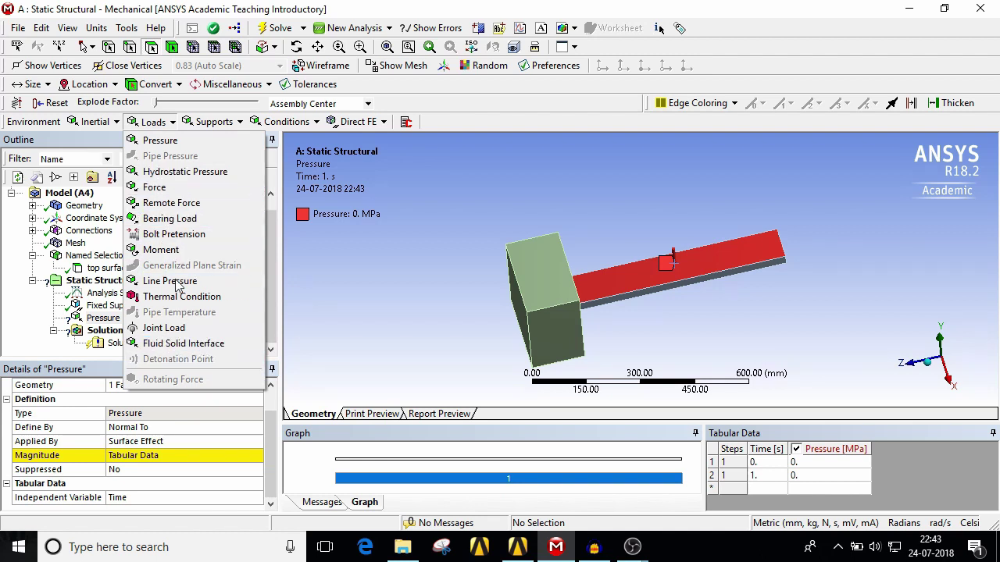
left_click(363, 273)
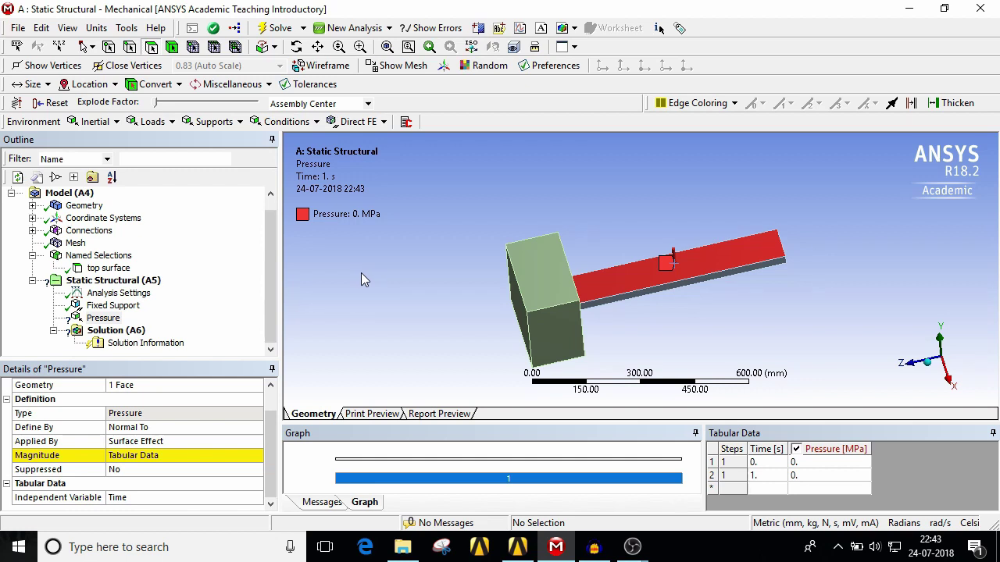
Step: Make the tabular pressure vary along Z, measured in the custom Coordinate System instead of the global one
left_click(927, 362)
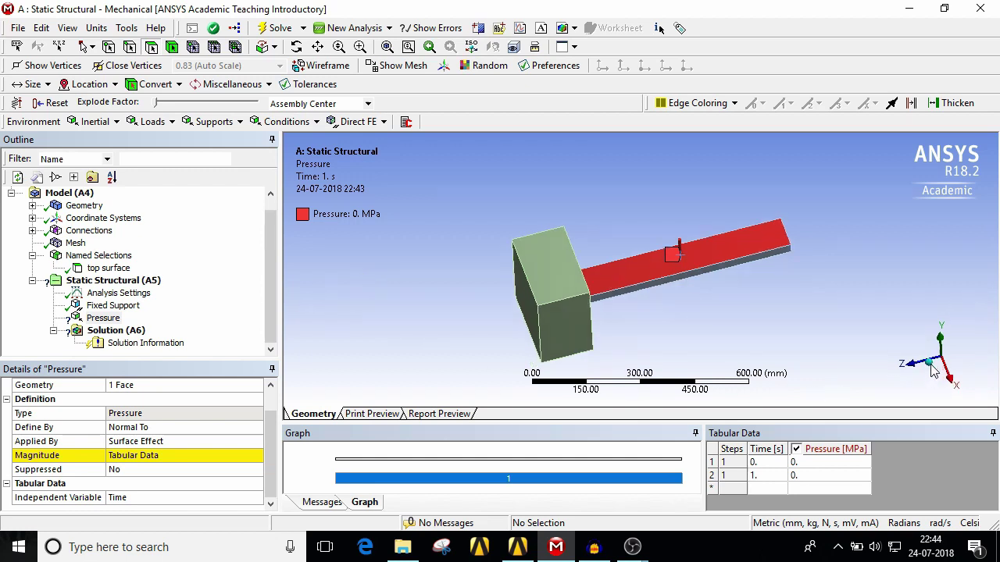
left_click(258, 500)
left_click(257, 498)
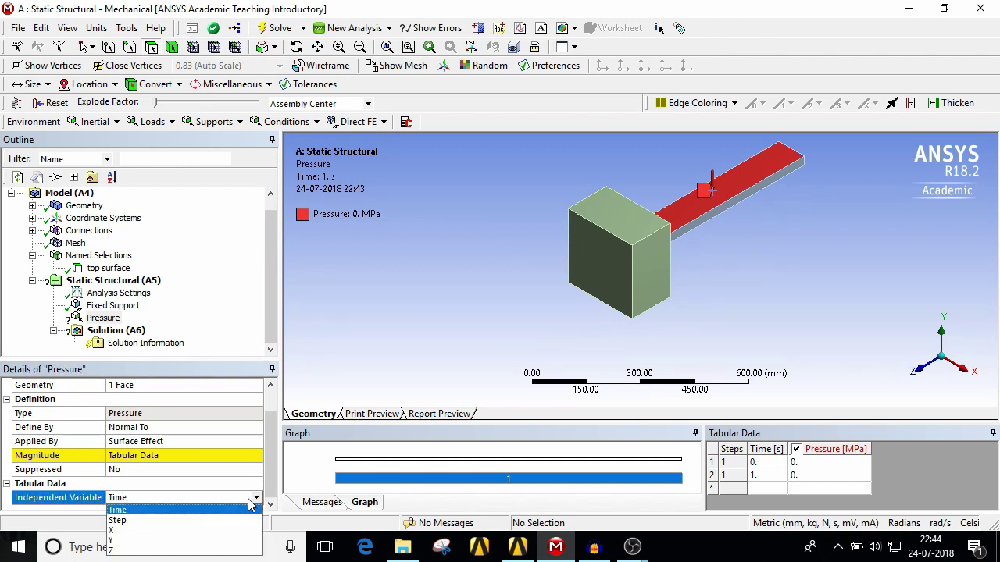
left_click(155, 551)
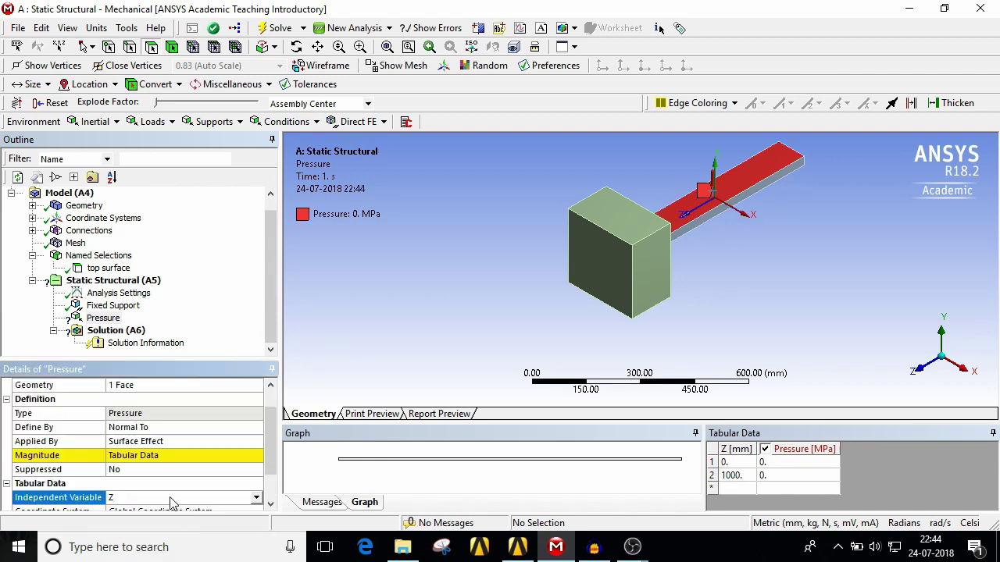
scroll(244, 478, "down", 1)
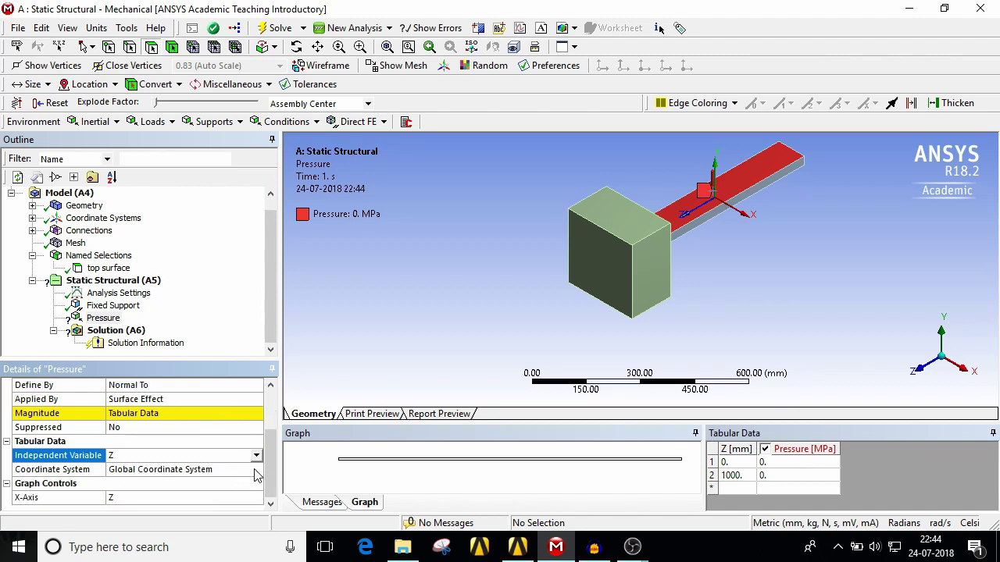
left_click(256, 475)
left_click(199, 495)
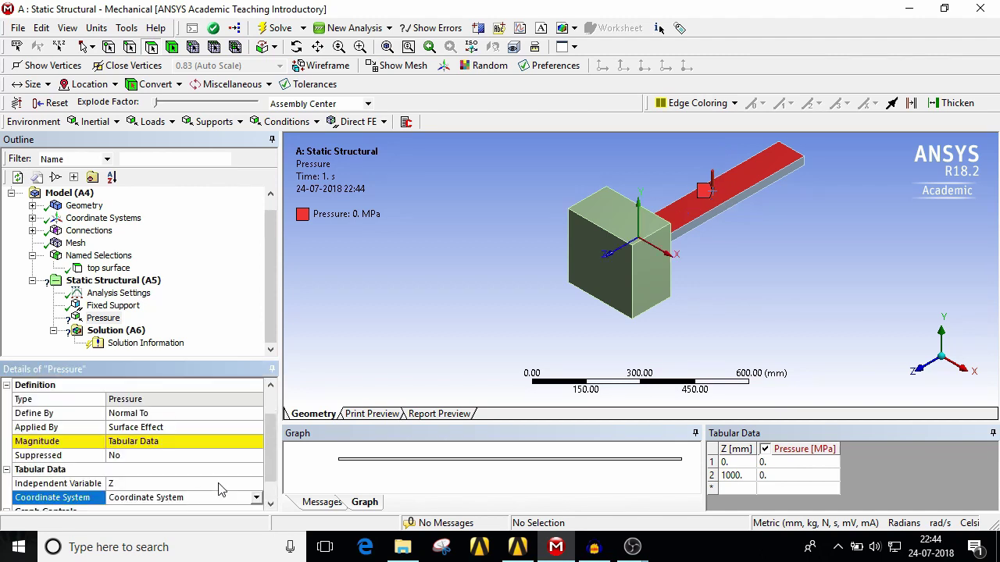
Step: Fill in the pressure table with 0.4 MPa at Z = 0 mm and 0 MPa at Z = -600 mm
left_click(261, 443)
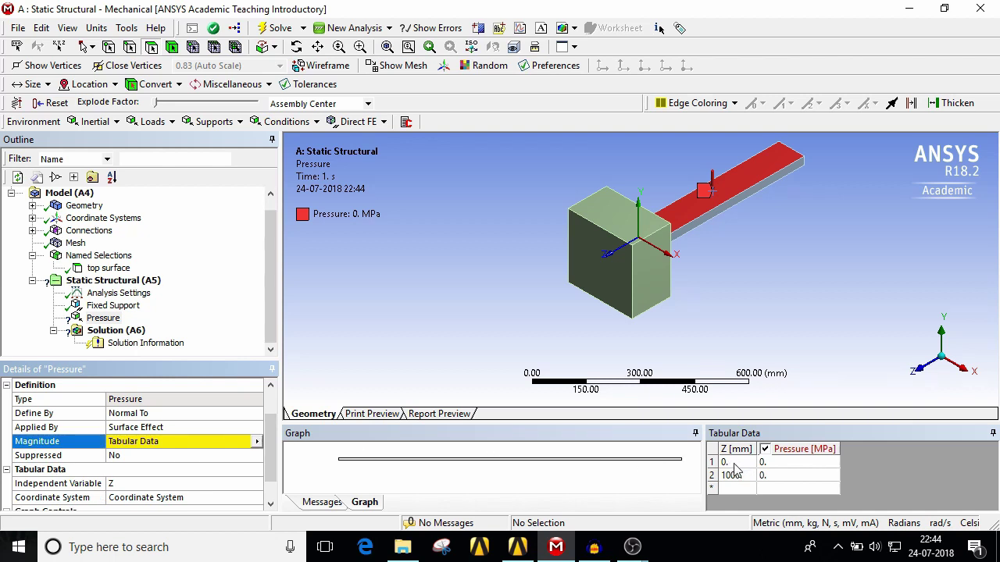
left_click(770, 464)
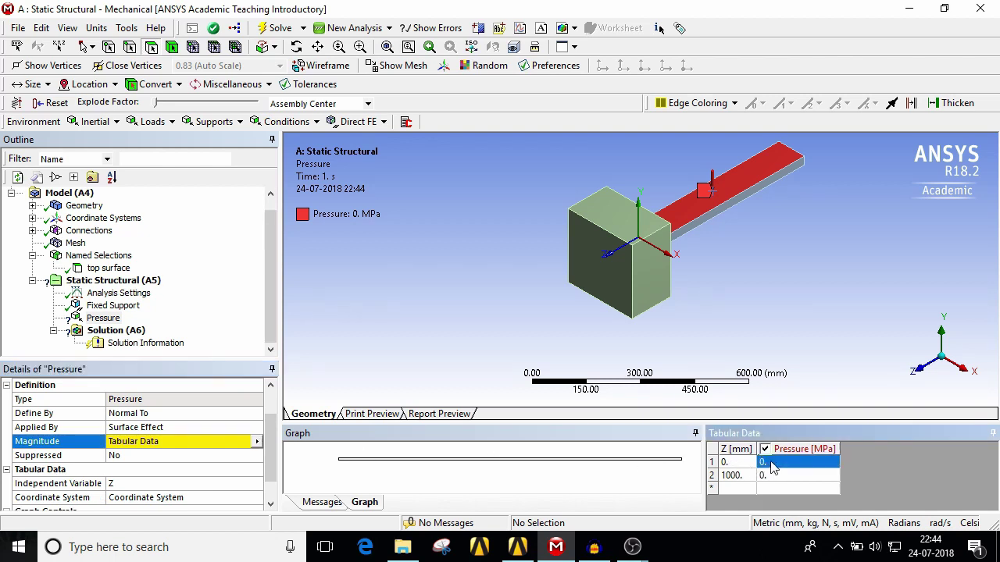
left_click(772, 466)
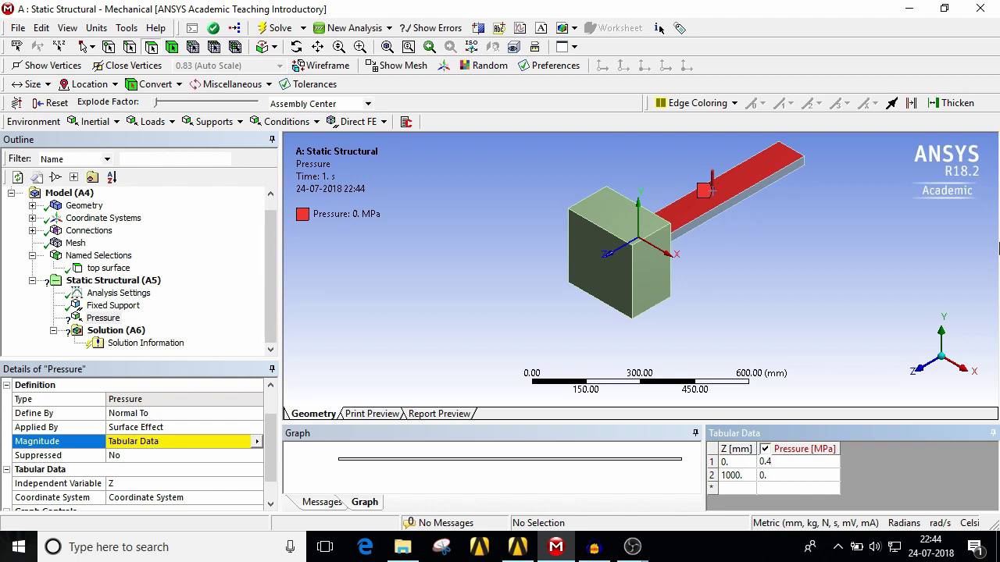
key("Return")
type("-600")
key("Tab")
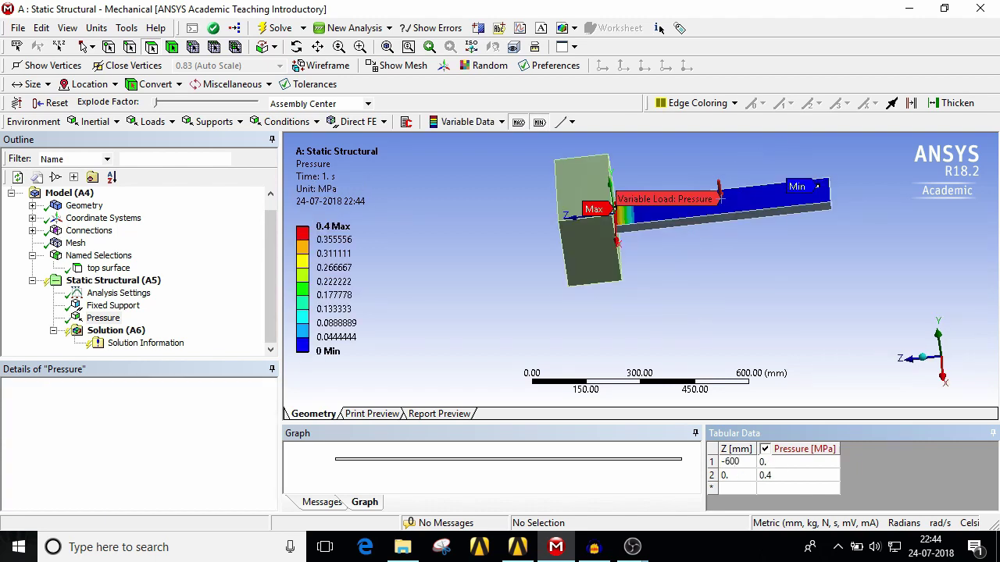
left_click(834, 381)
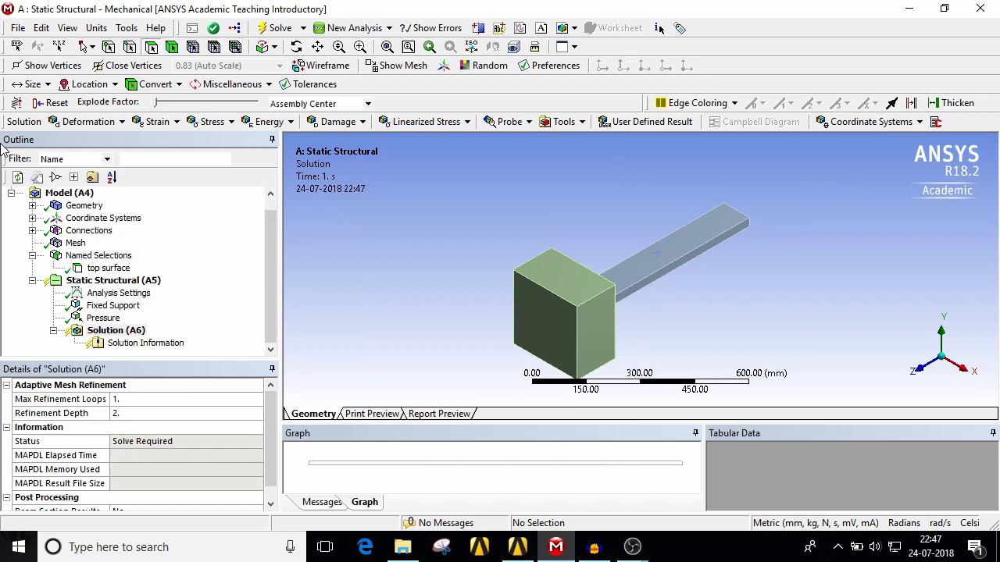
Step: Add an Equivalent (von-Mises) stress result to the solution
left_click(110, 332)
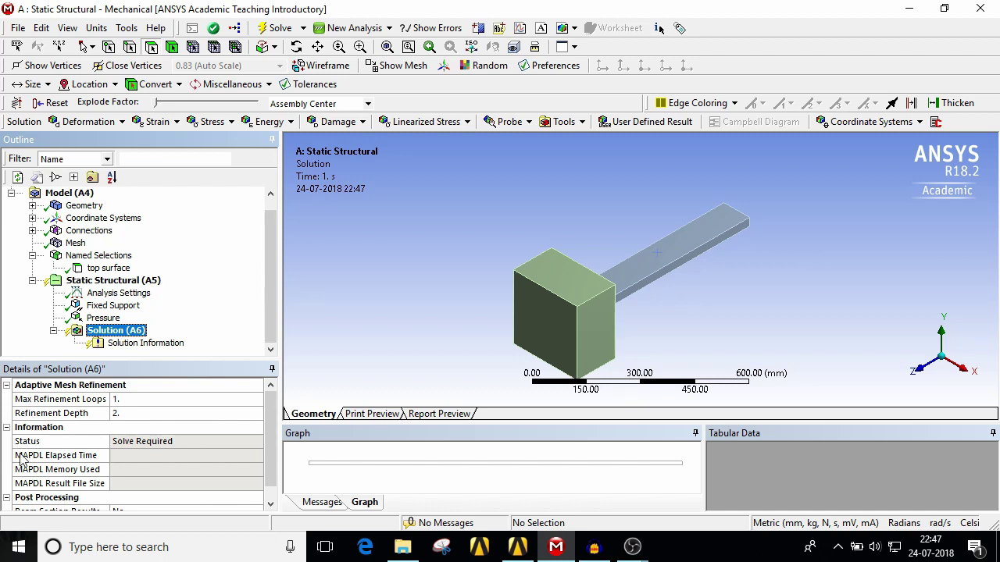
scroll(85, 463, "down", 1)
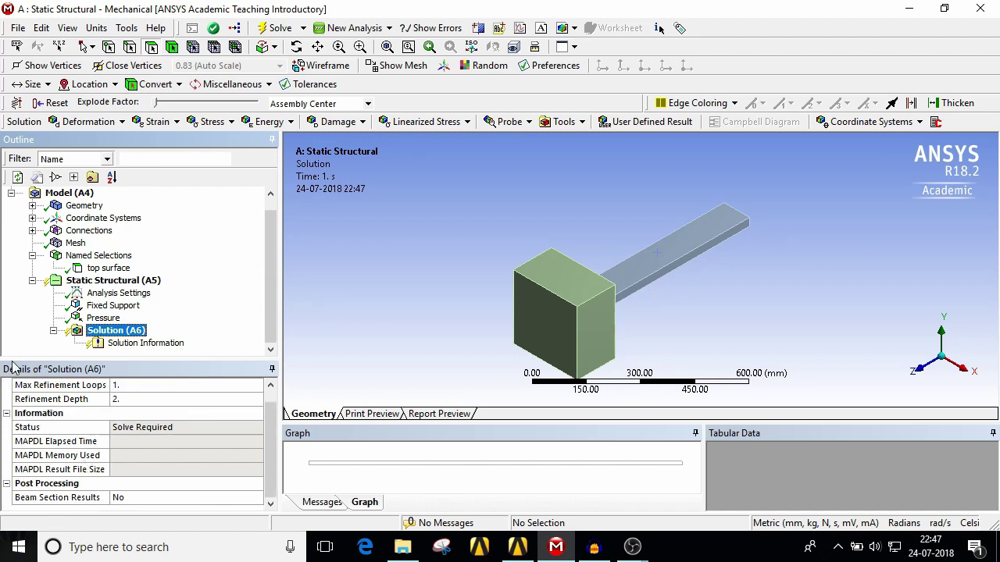
scroll(96, 506, "up", 1)
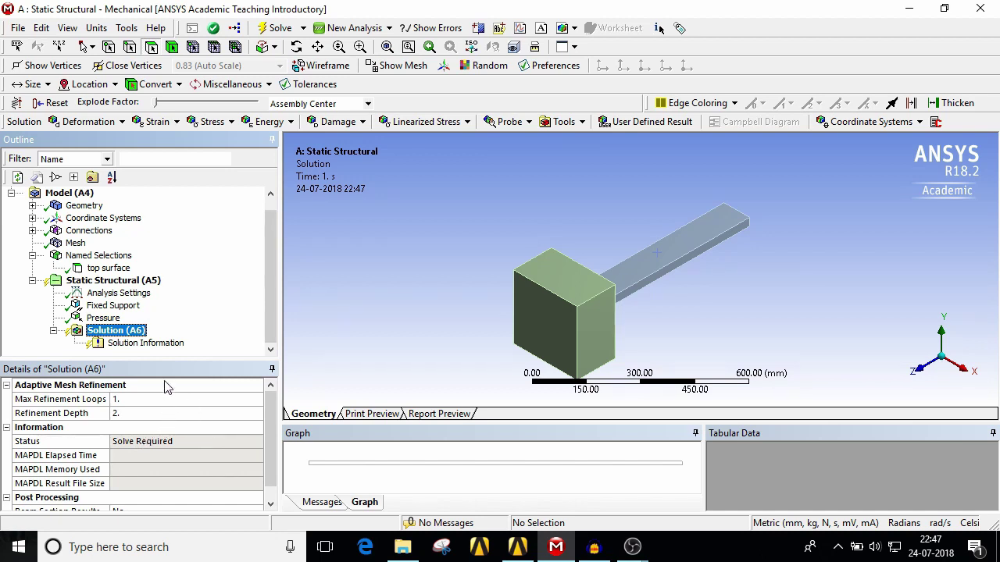
left_click(121, 334)
right_click(121, 334)
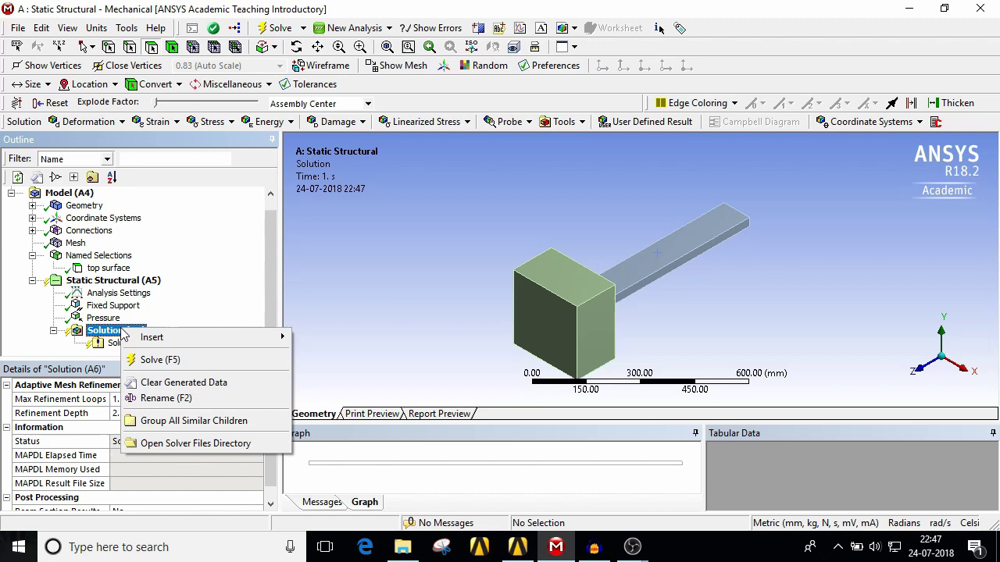
mouse_move(139, 337)
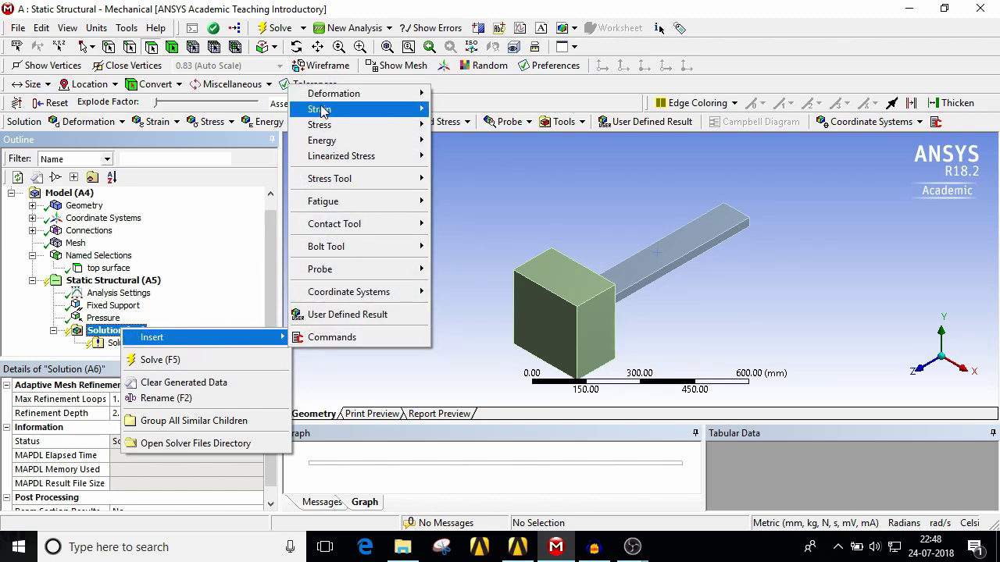
mouse_move(395, 133)
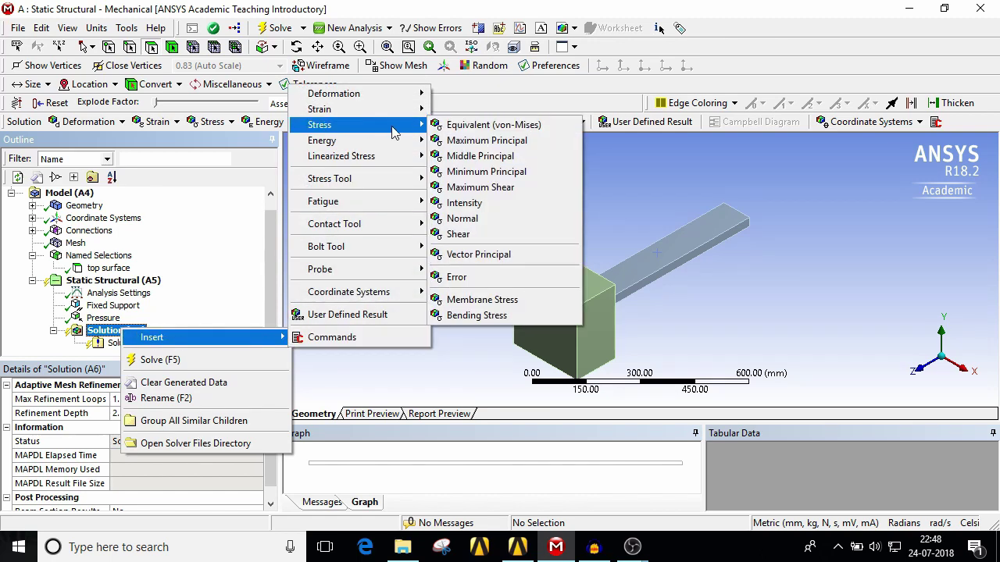
left_click(462, 126)
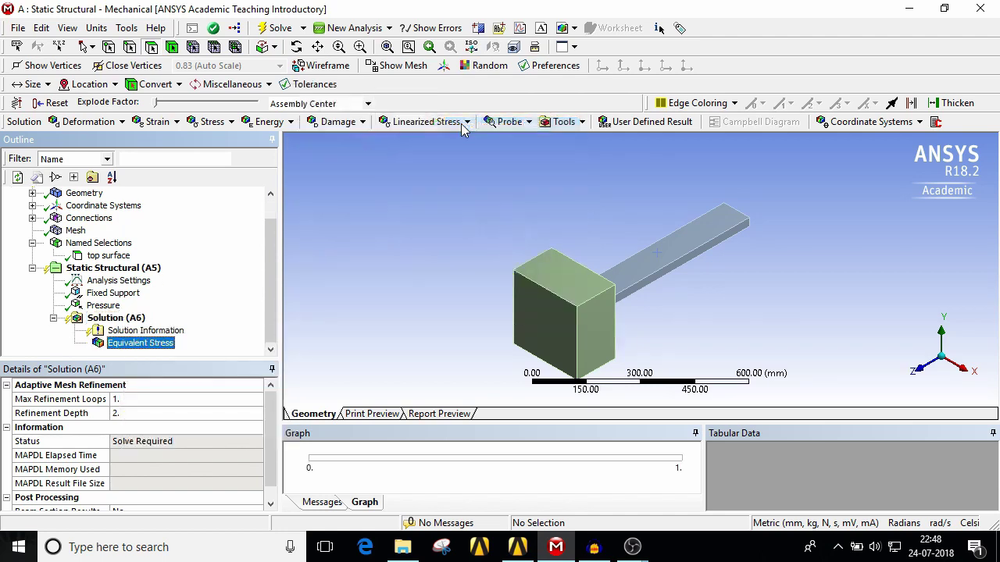
Step: Add an Equivalent Elastic Strain result for all bodies to the solution
left_click(116, 318)
right_click(117, 319)
mouse_move(195, 331)
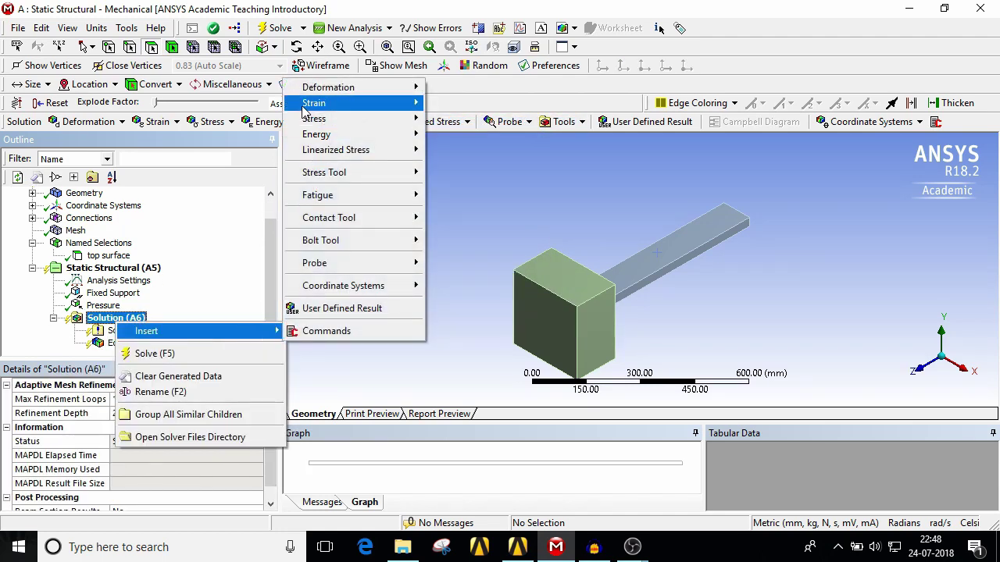
mouse_move(304, 110)
left_click(461, 103)
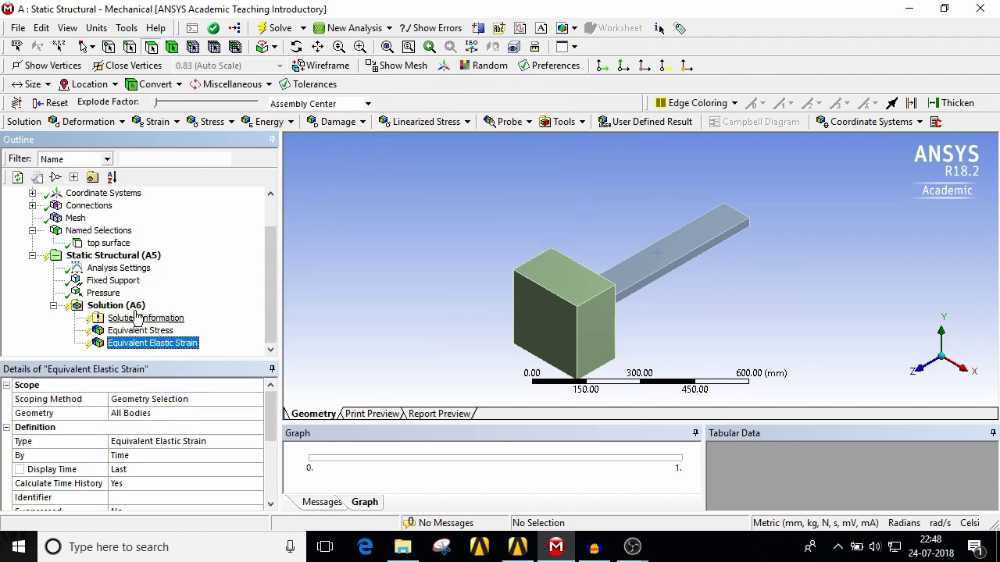
Step: Add a Directional Deformation result to the solution and orient it along the Y Axis
left_click(116, 307)
right_click(122, 309)
mouse_move(263, 317)
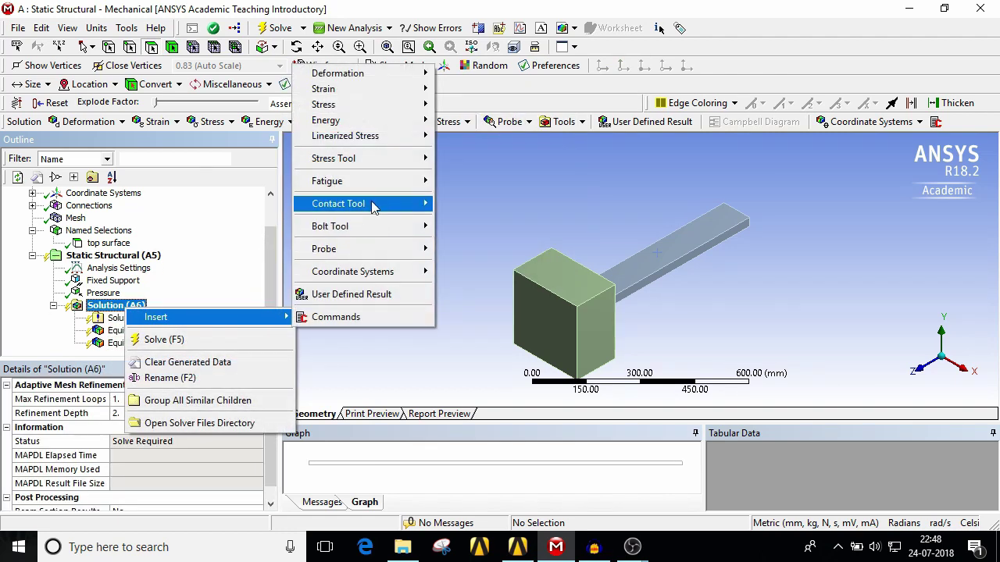
mouse_move(406, 73)
left_click(461, 89)
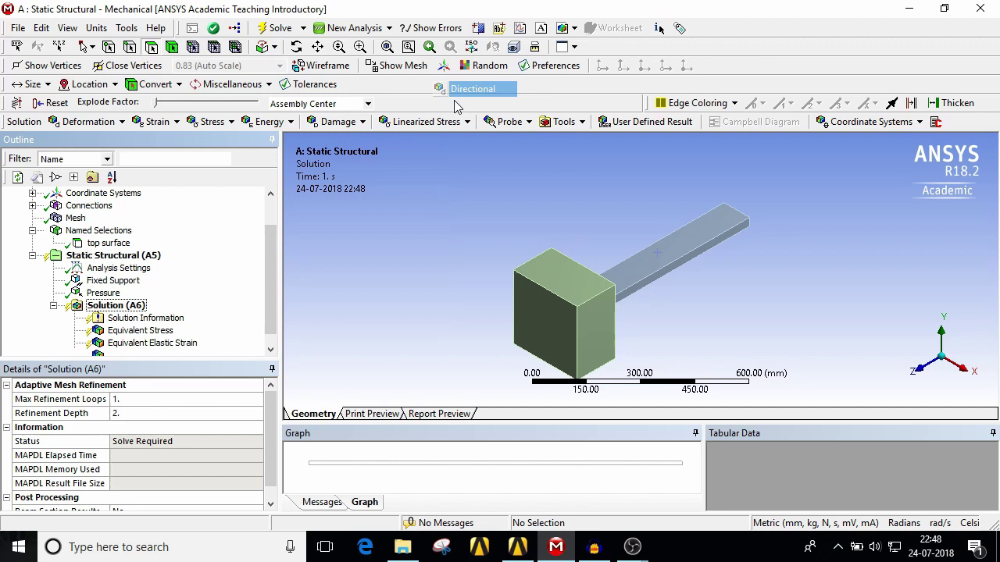
left_click(257, 455)
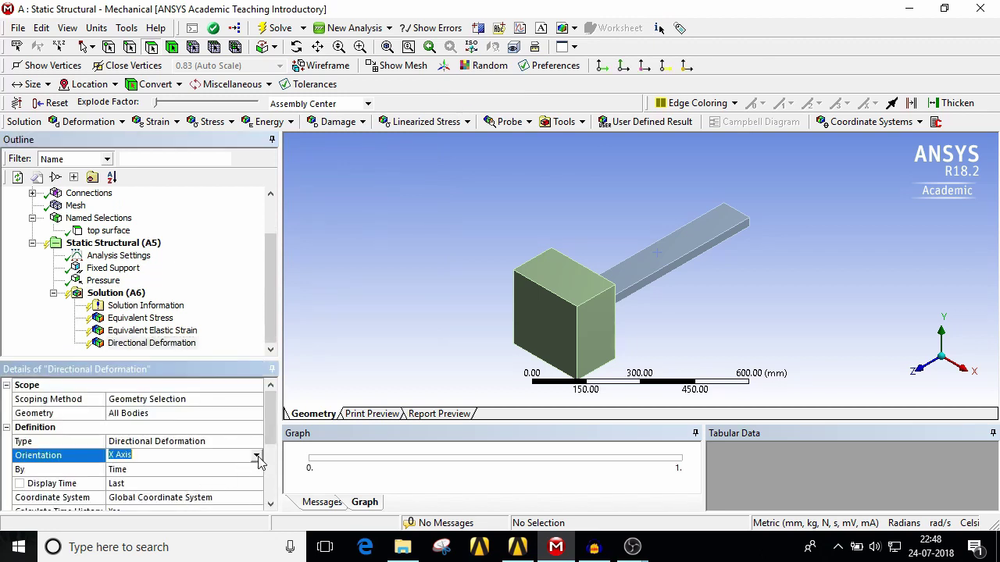
left_click(258, 456)
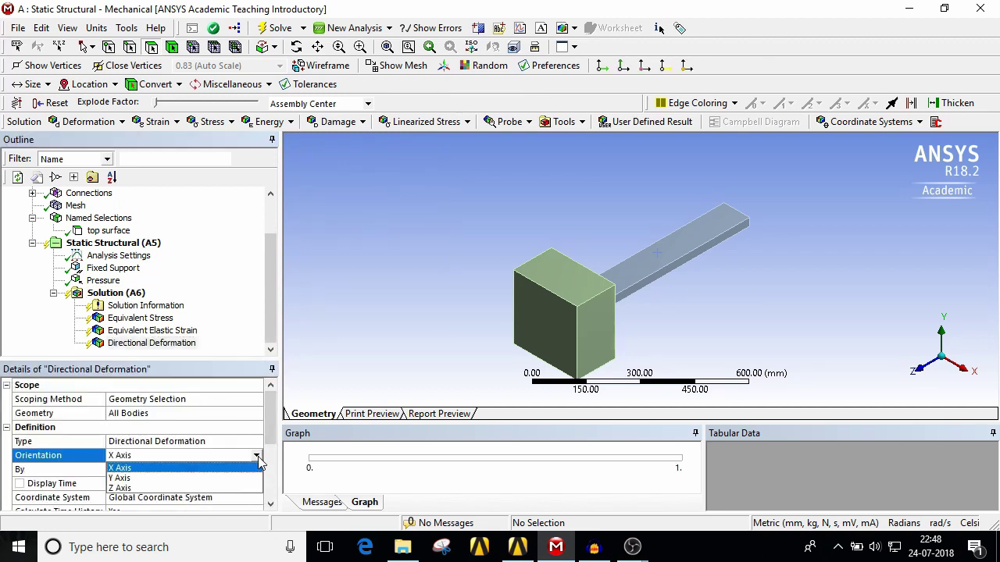
left_click(121, 478)
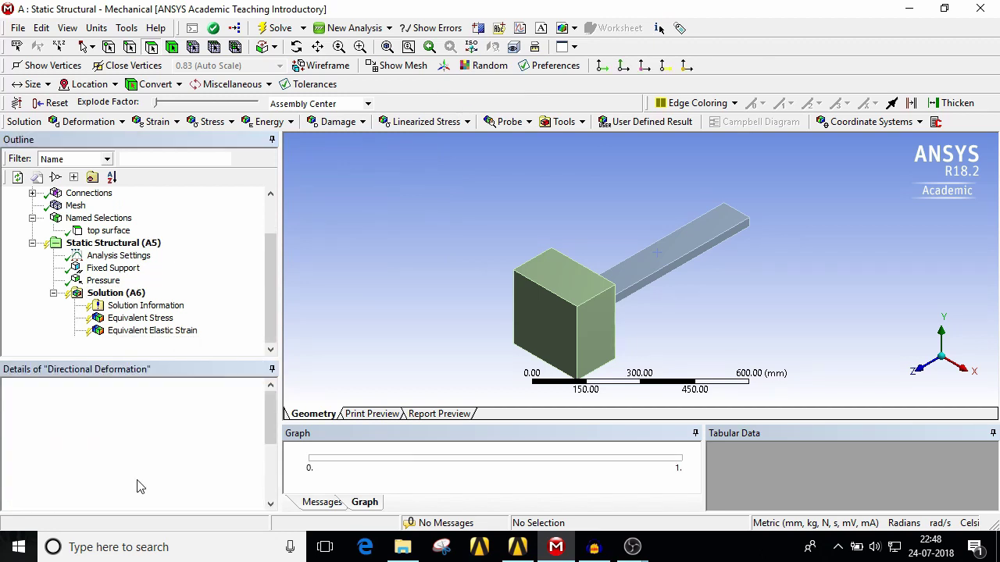
Step: Solve the static structural analysis to compute all results in the solution
left_click(125, 296)
right_click(127, 296)
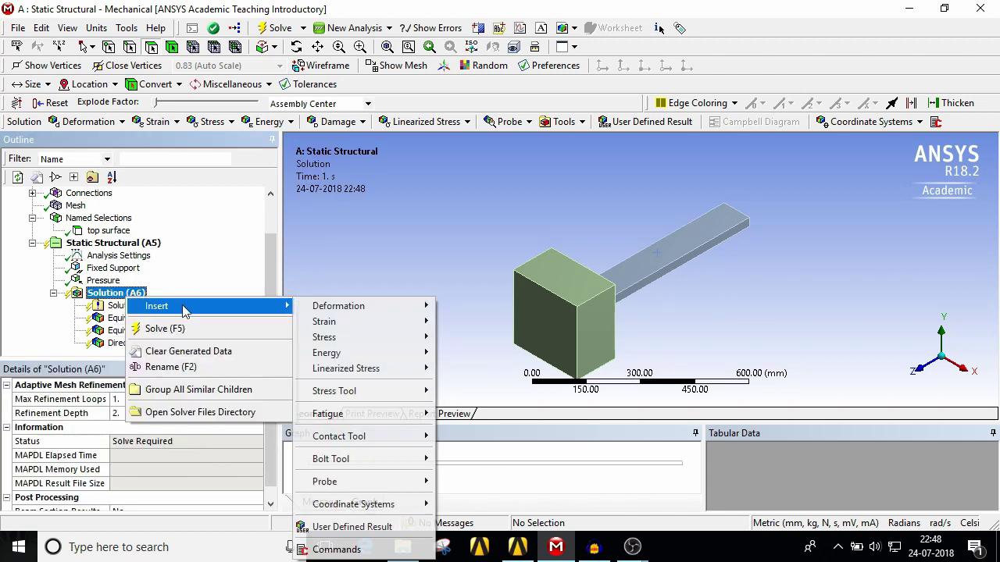
left_click(205, 328)
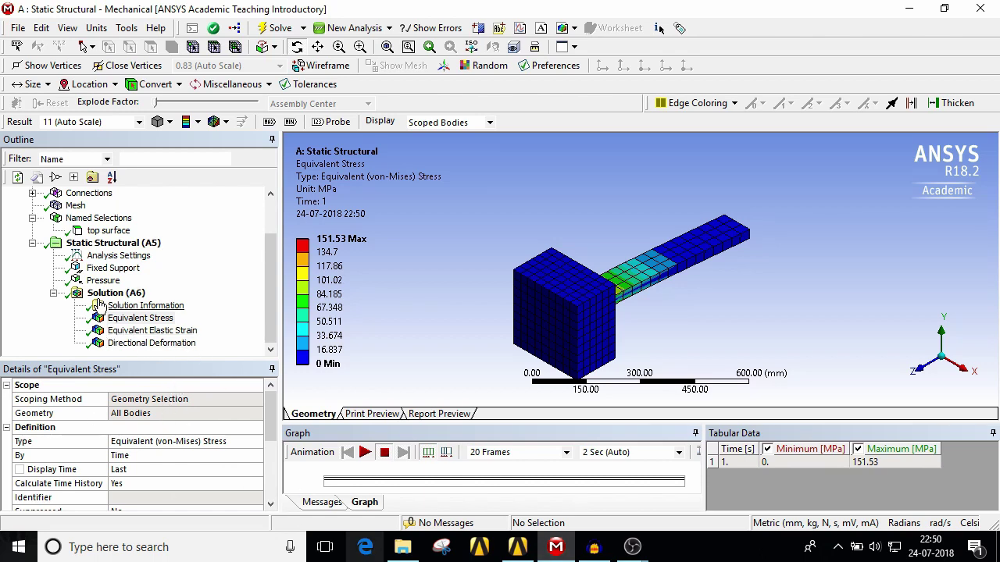
Step: Display the Equivalent Stress result, view the beam from the side and play the result animation
left_click(116, 294)
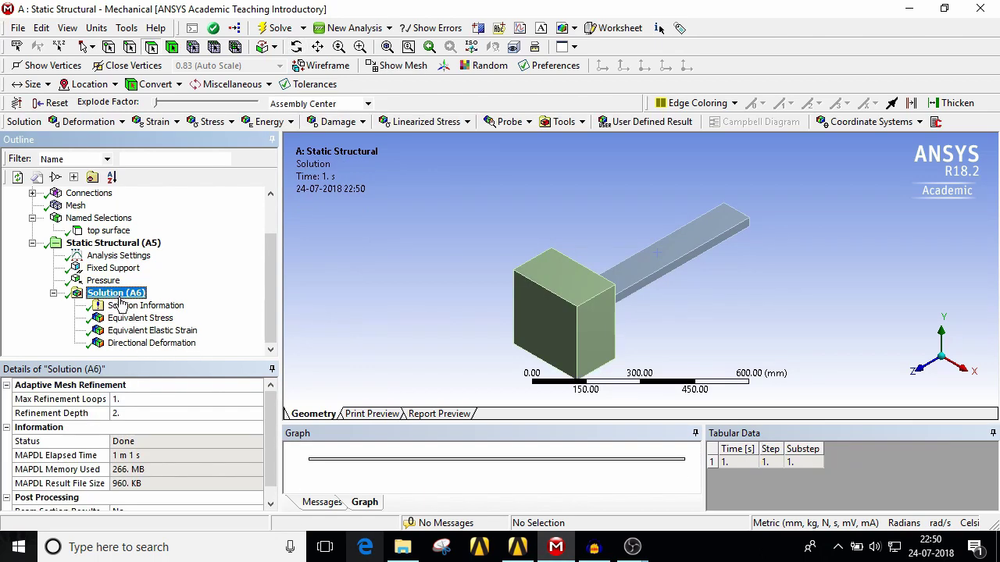
left_click(142, 318)
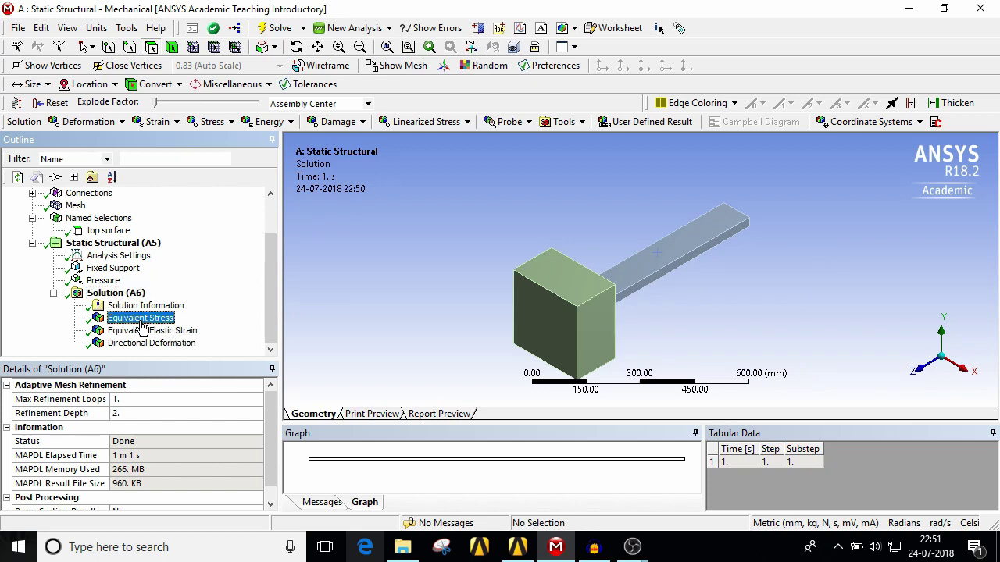
left_click_drag(674, 351, 638, 254)
left_click_drag(689, 316, 670, 292)
left_click(364, 452)
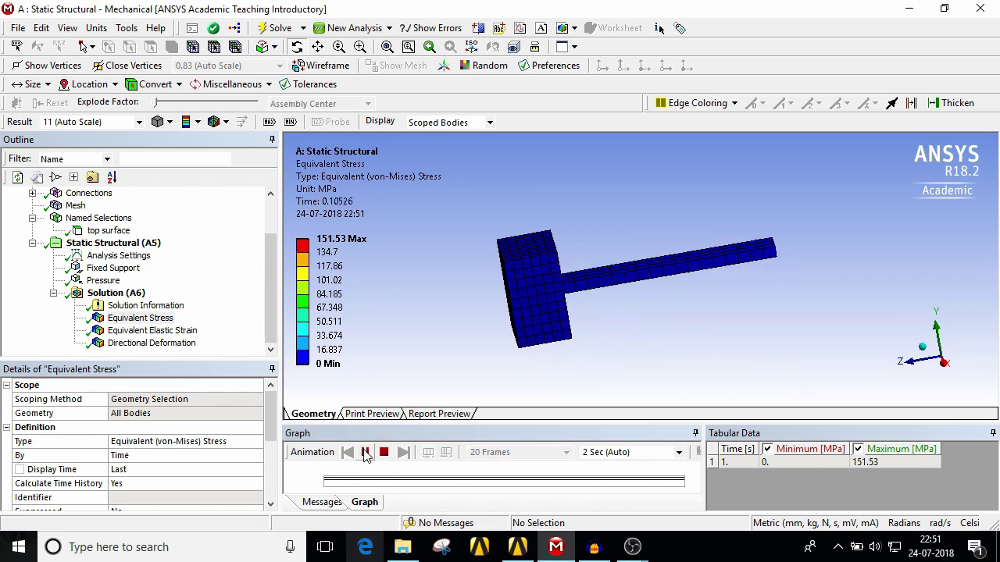
Step: Inspect the Directional Deformation result on the beam from the side, and switch to the Workbench project schematic
left_click(148, 343)
left_click_drag(624, 274, 630, 280)
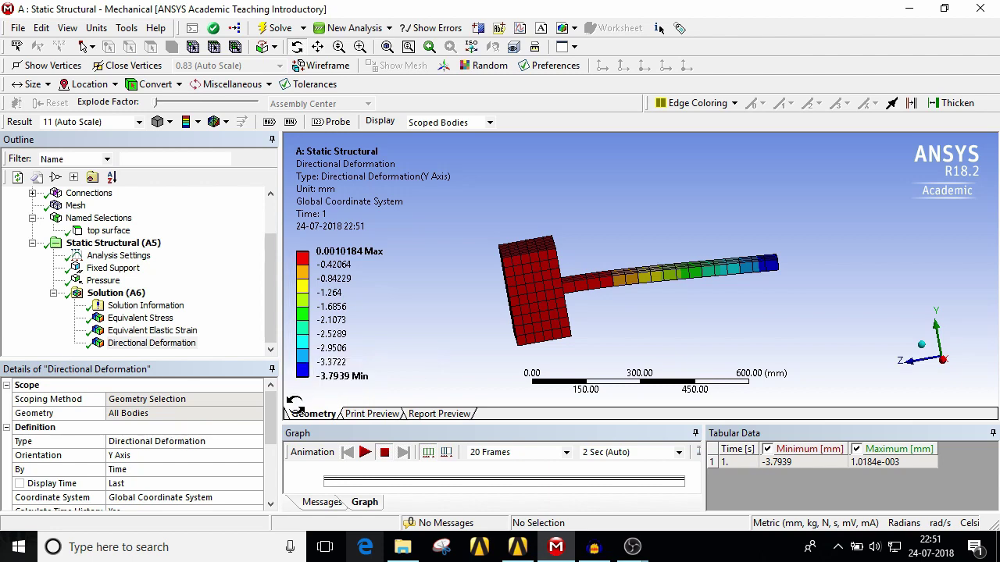
left_click(517, 546)
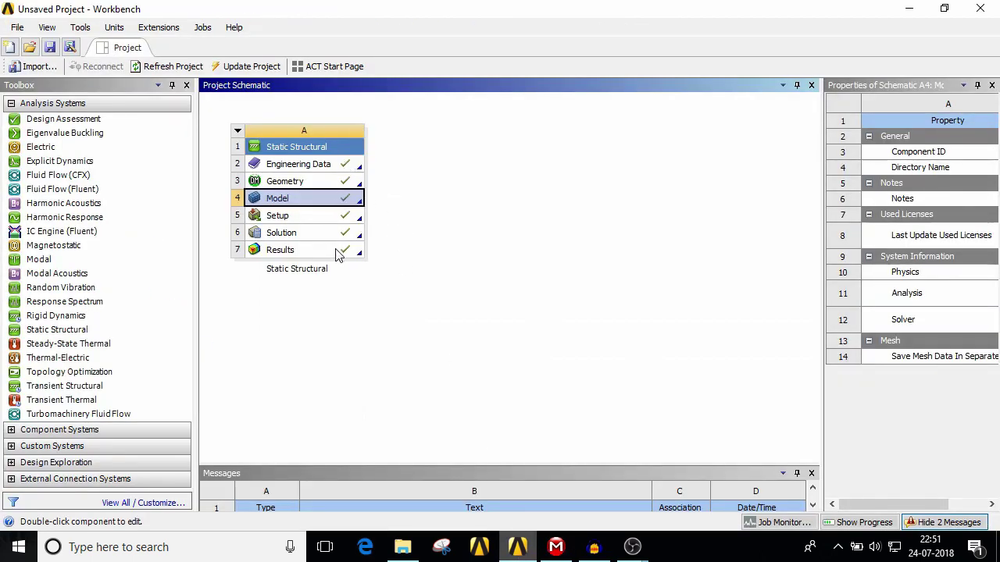